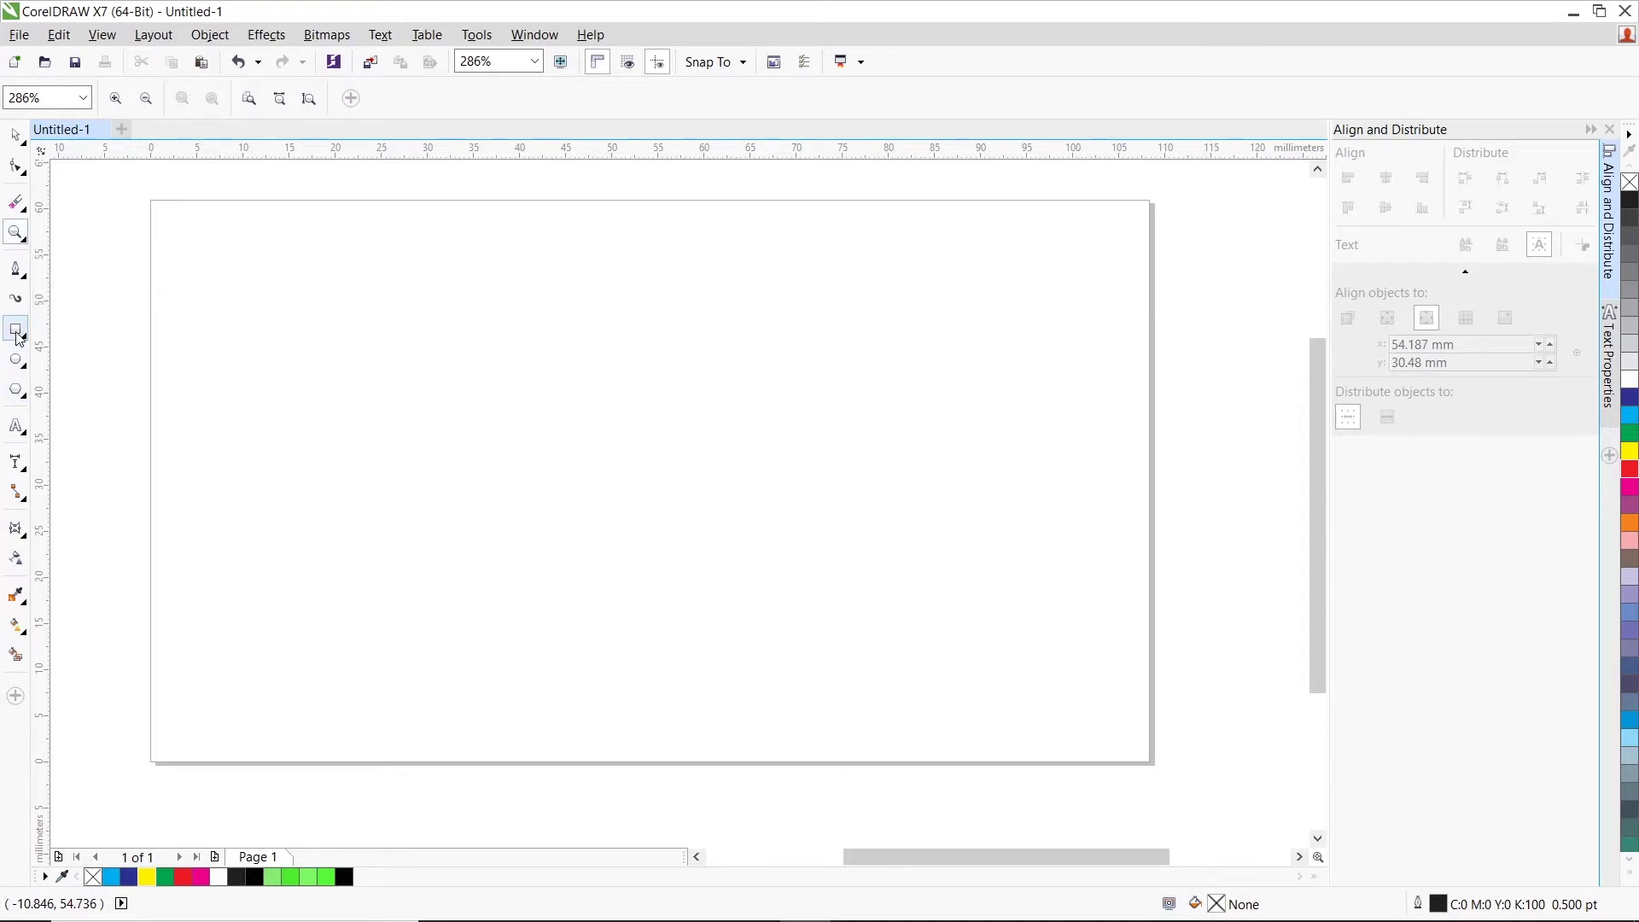
Draw a circle about 36.9 mm in diameter on the page and place an overlapping copy about 19 mm to its right.
left_click(23, 370)
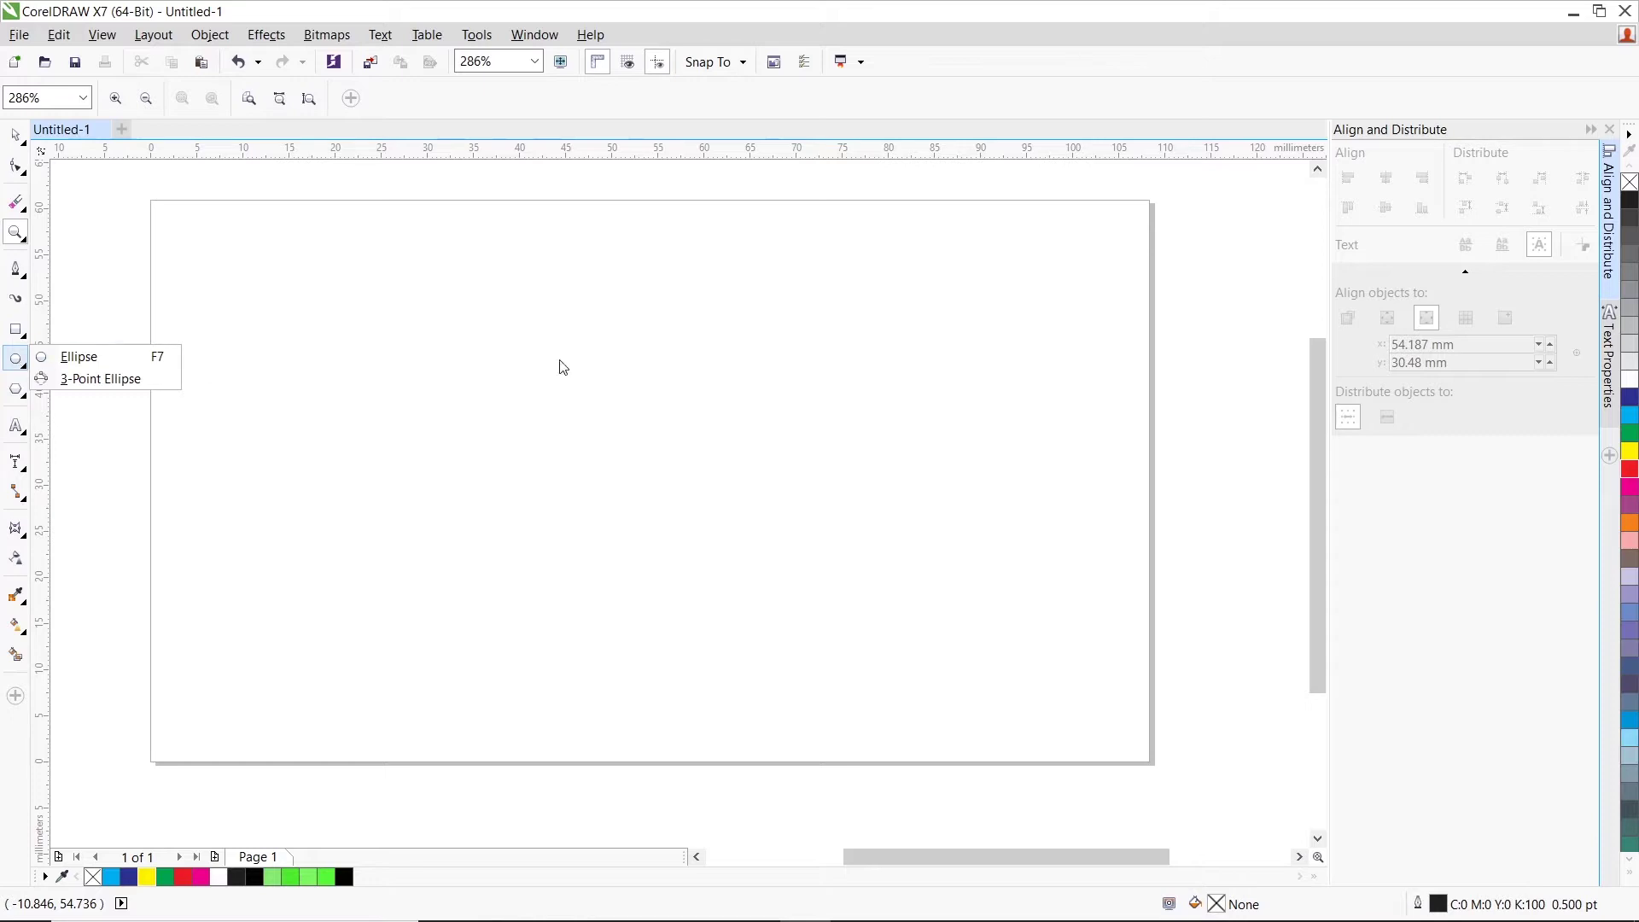
left_click(15, 359)
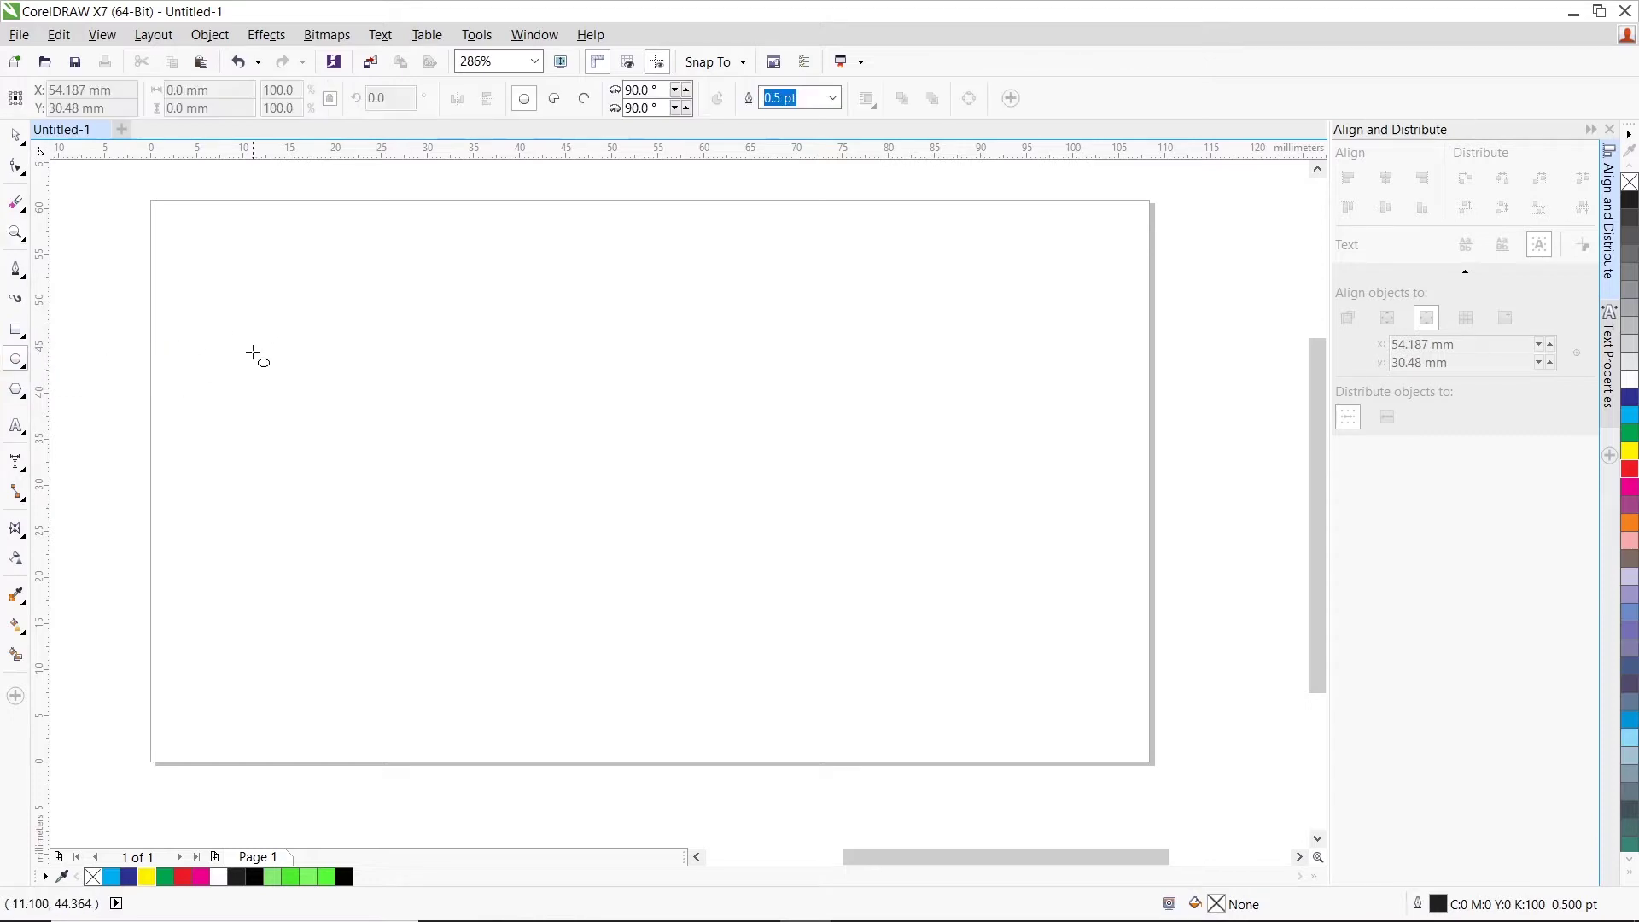
left_click_drag(240, 314, 580, 533)
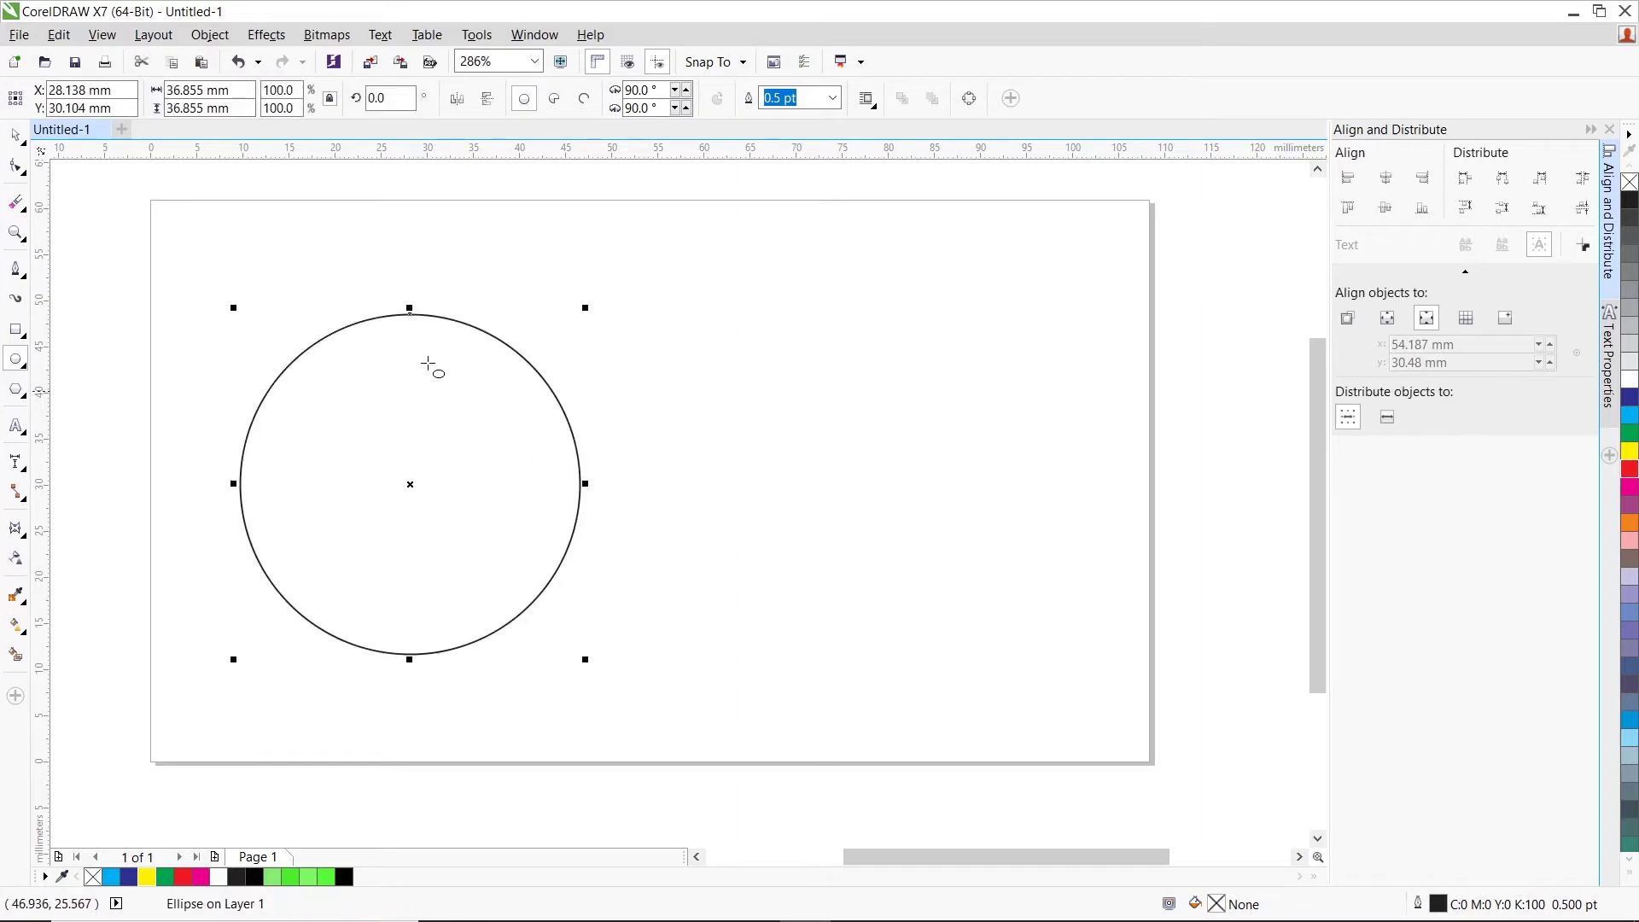
left_click(14, 142)
left_click_drag(340, 335, 518, 333)
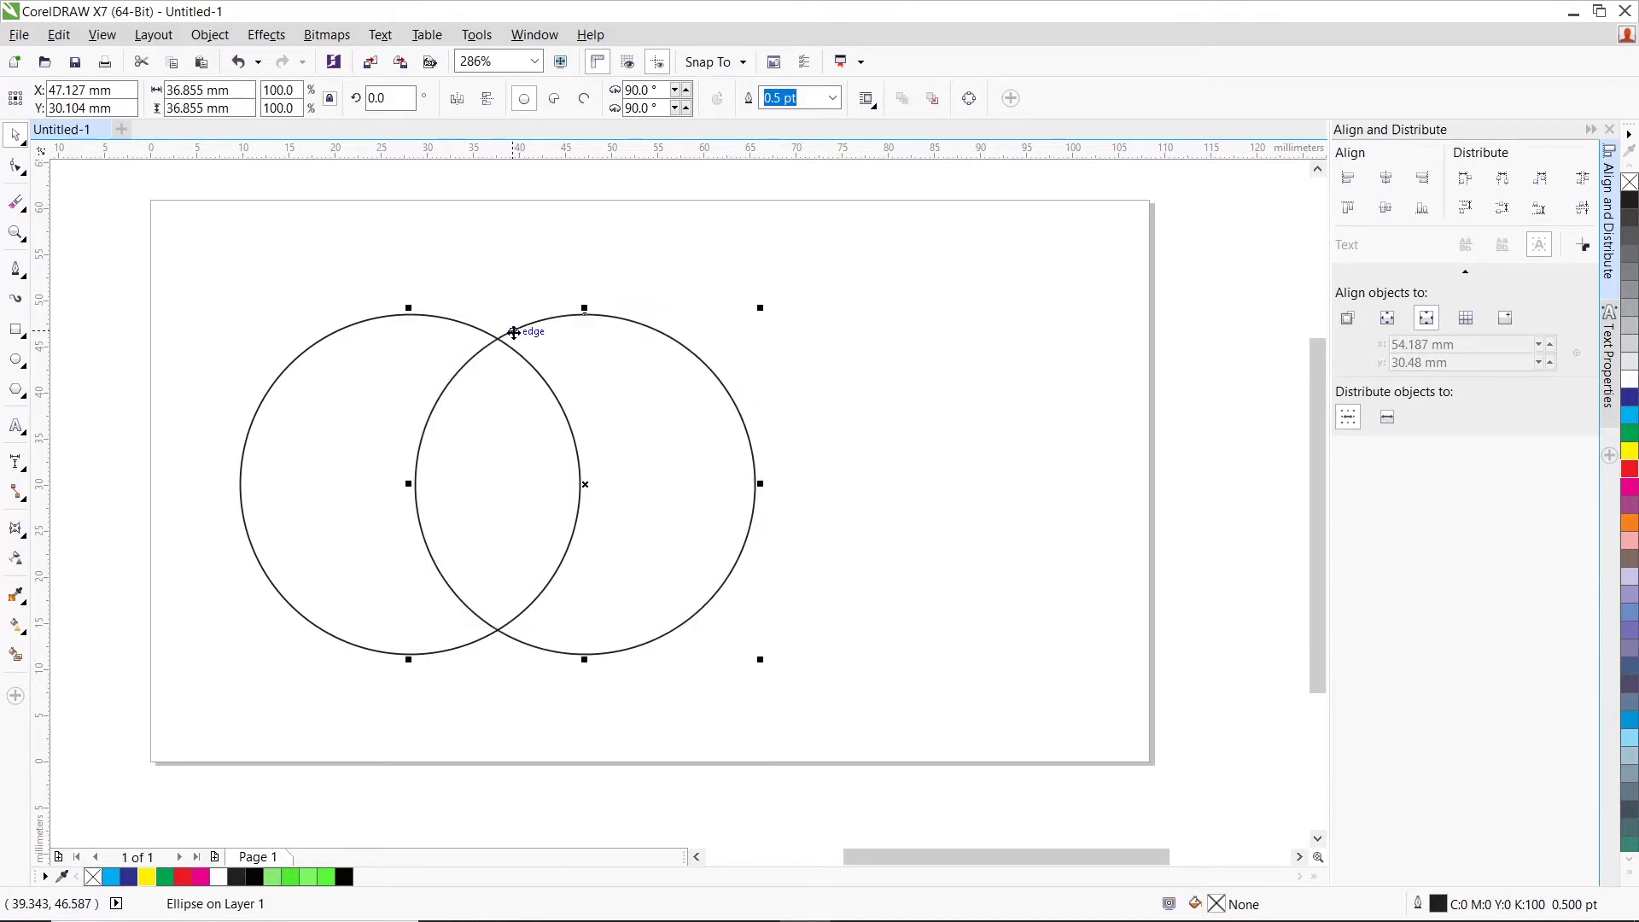
left_click(524, 278)
Move both overlapping circles together towards the centre of the page.
left_click_drag(192, 254, 889, 730)
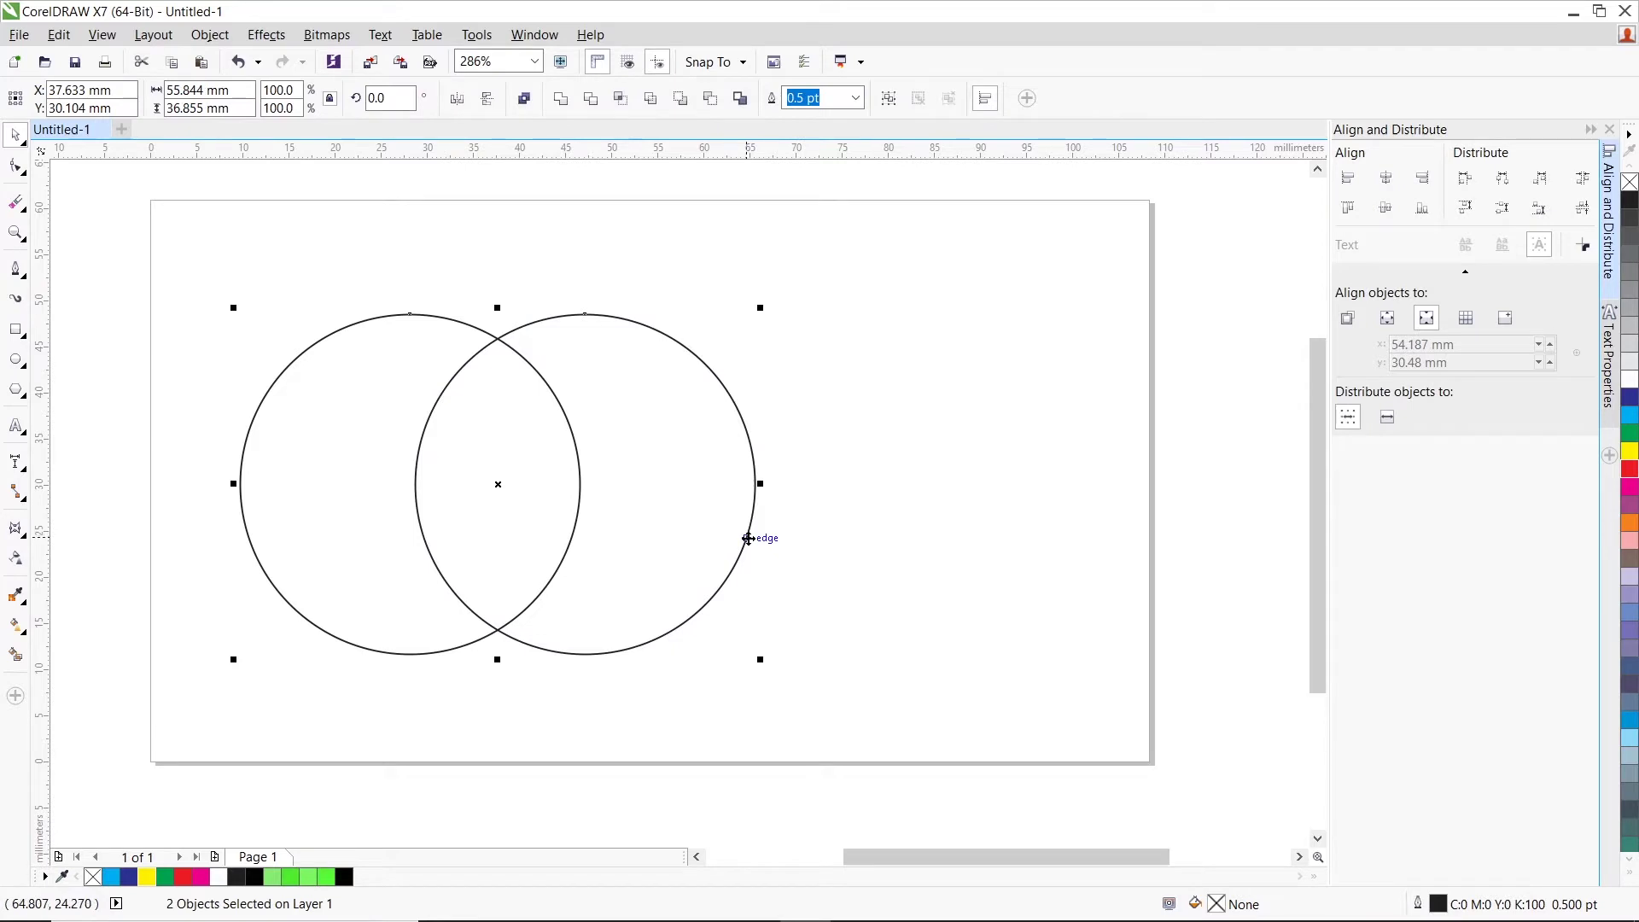
left_click_drag(752, 545, 906, 533)
left_click(1053, 532)
Intersect the two circles to create a separate shape from their overlap.
key("z")
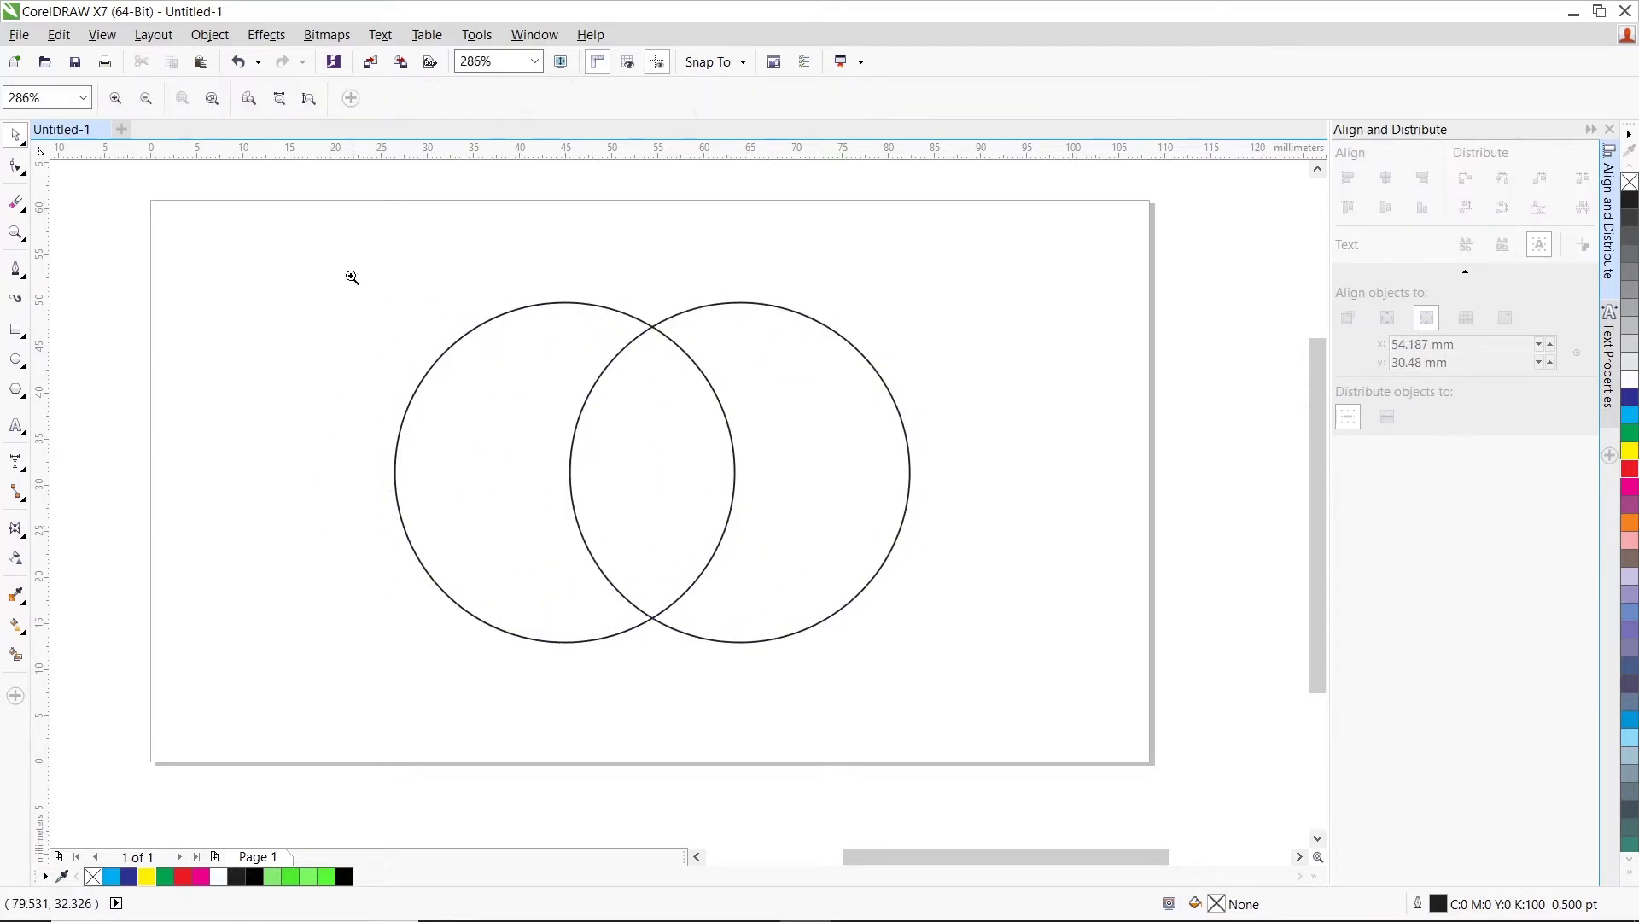
left_click_drag(295, 241, 963, 745)
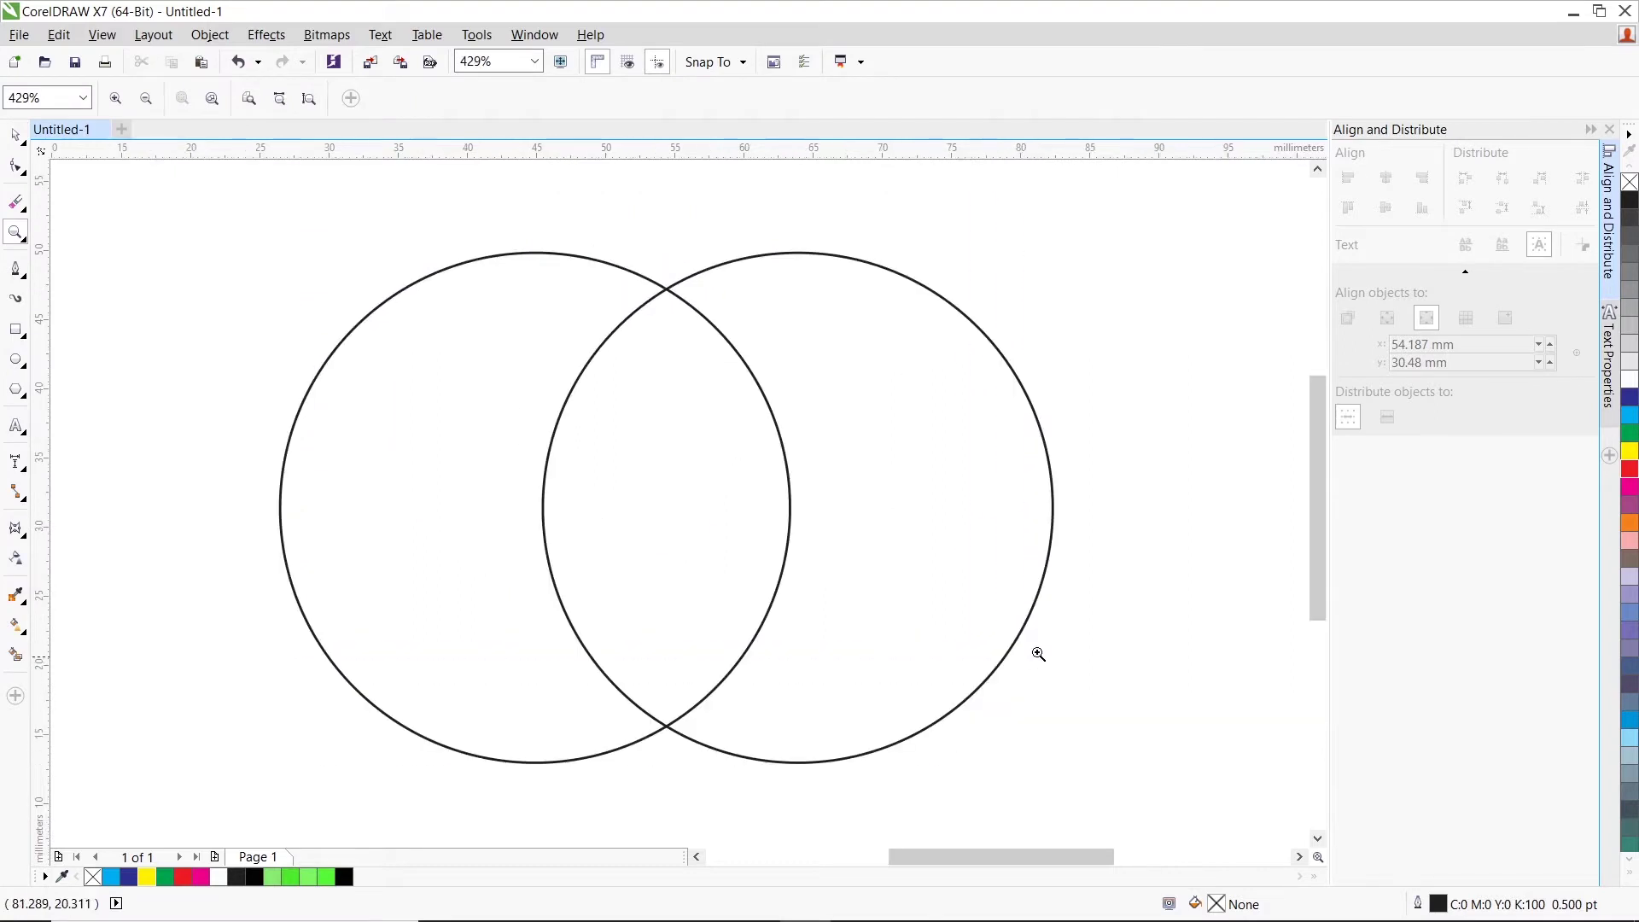
left_click(15, 137)
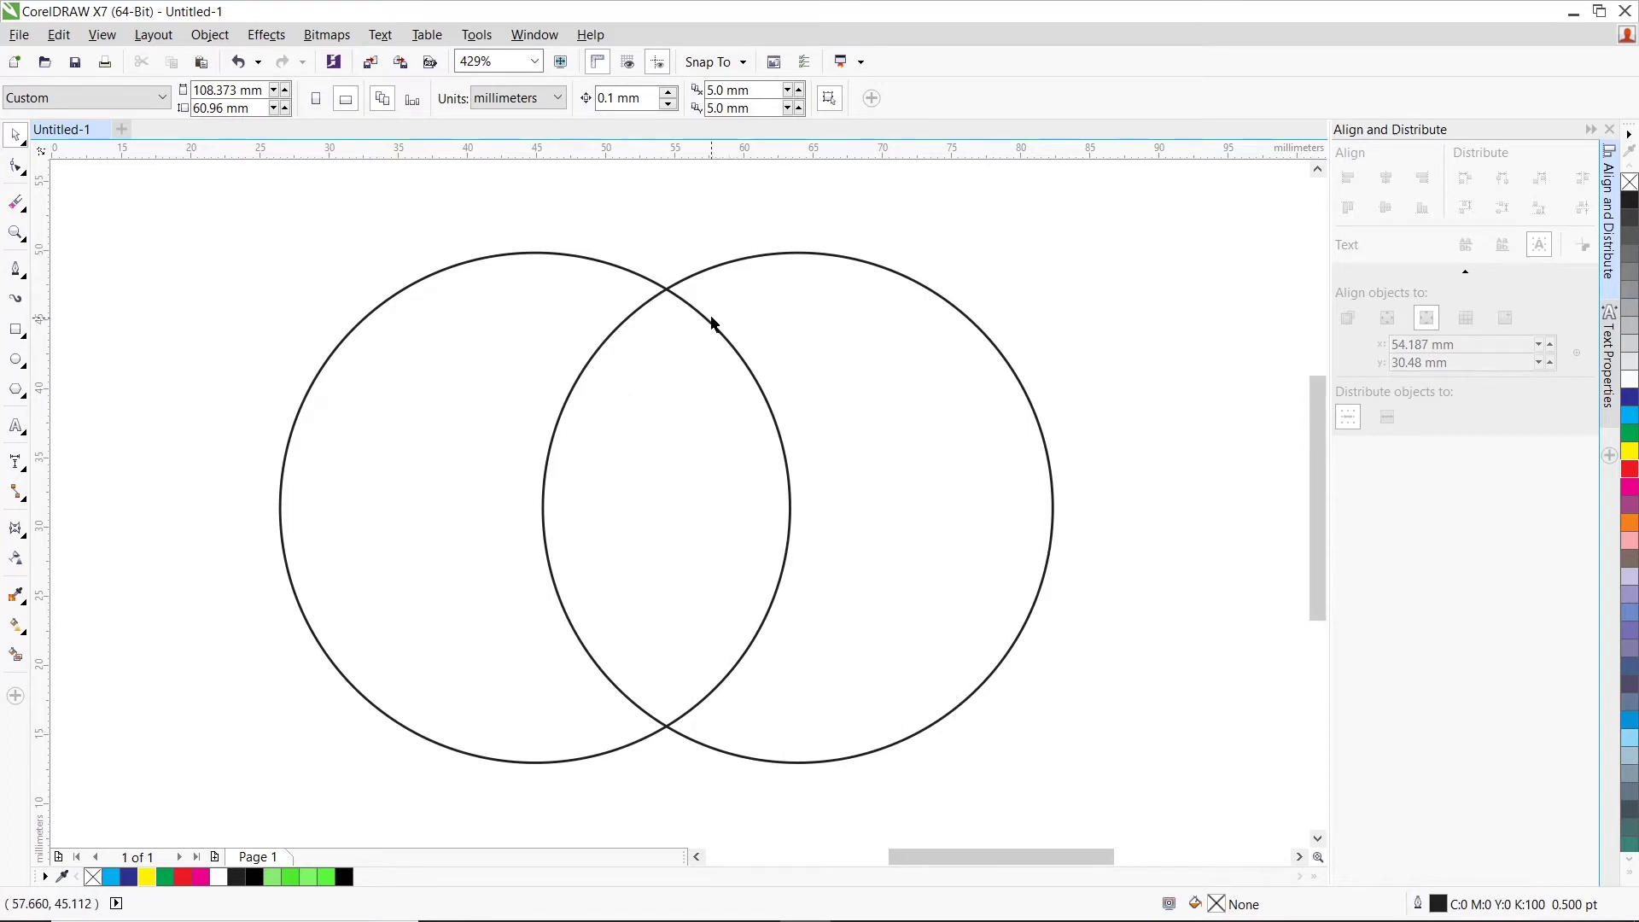
left_click_drag(391, 316, 1161, 796)
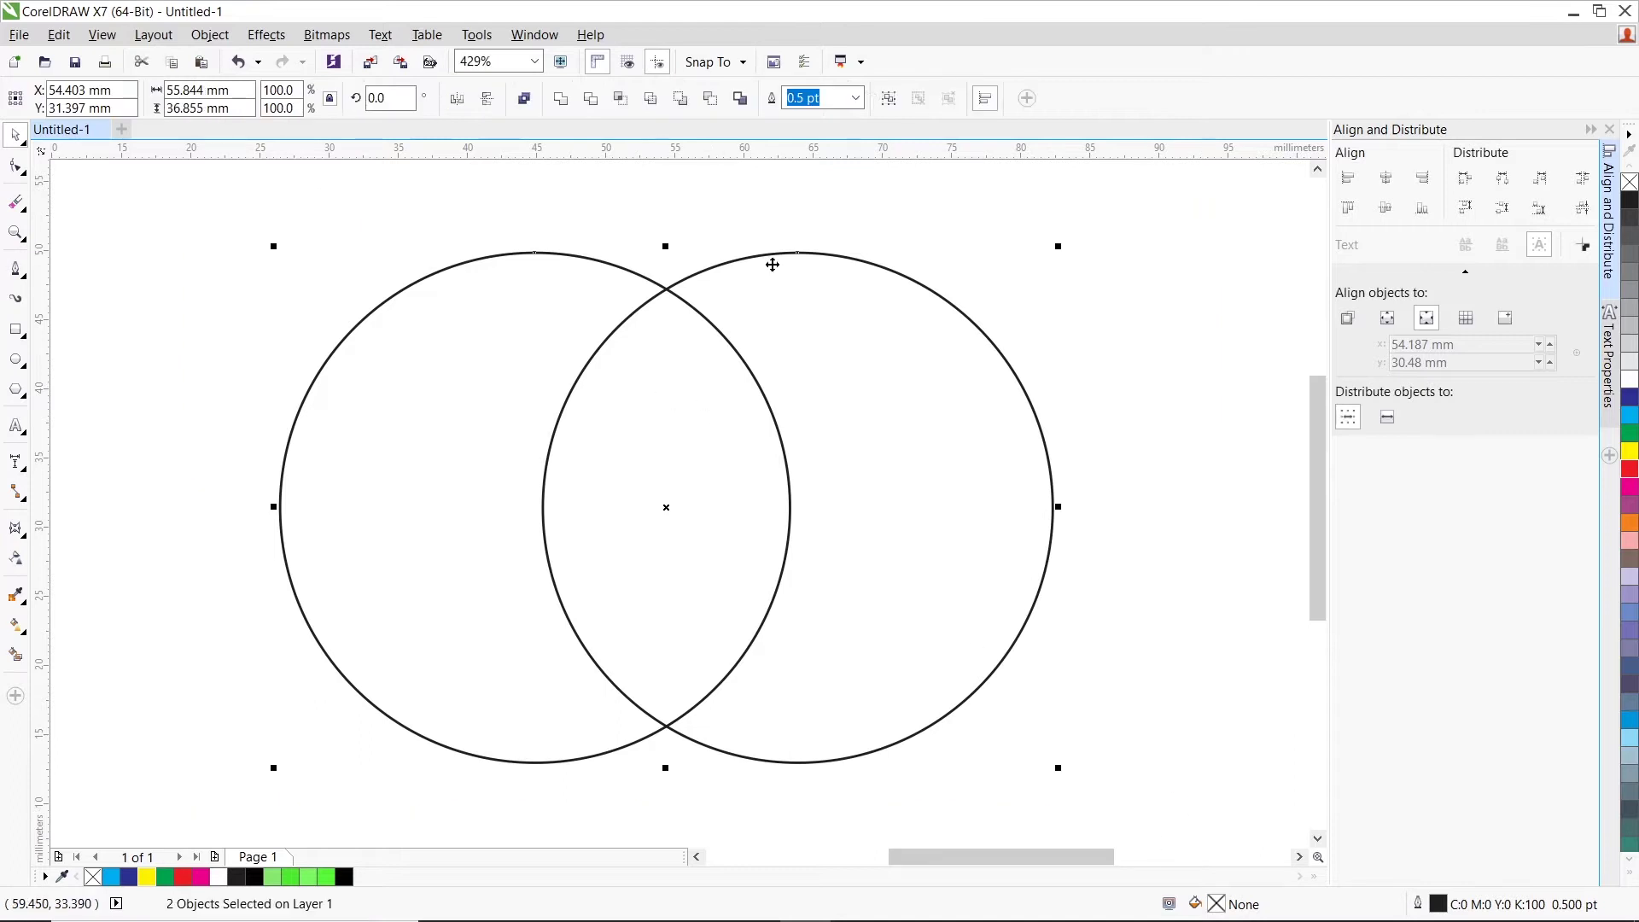
left_click(621, 98)
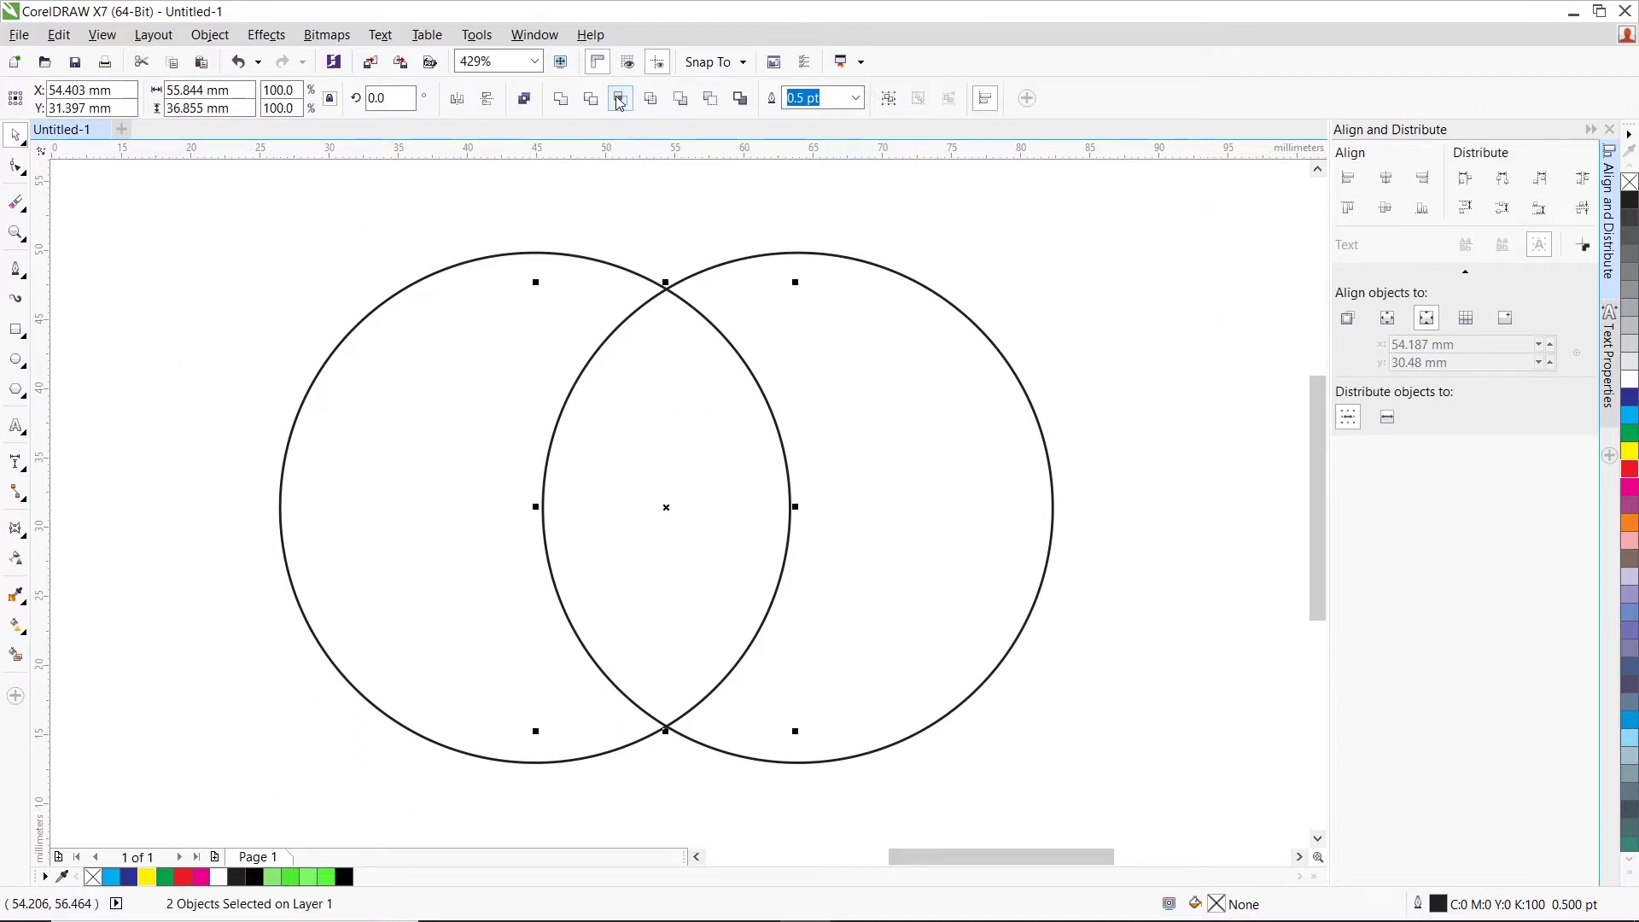
Fill the lens-shaped intersection with green and move the two circles away to either side of it.
left_click(1631, 437)
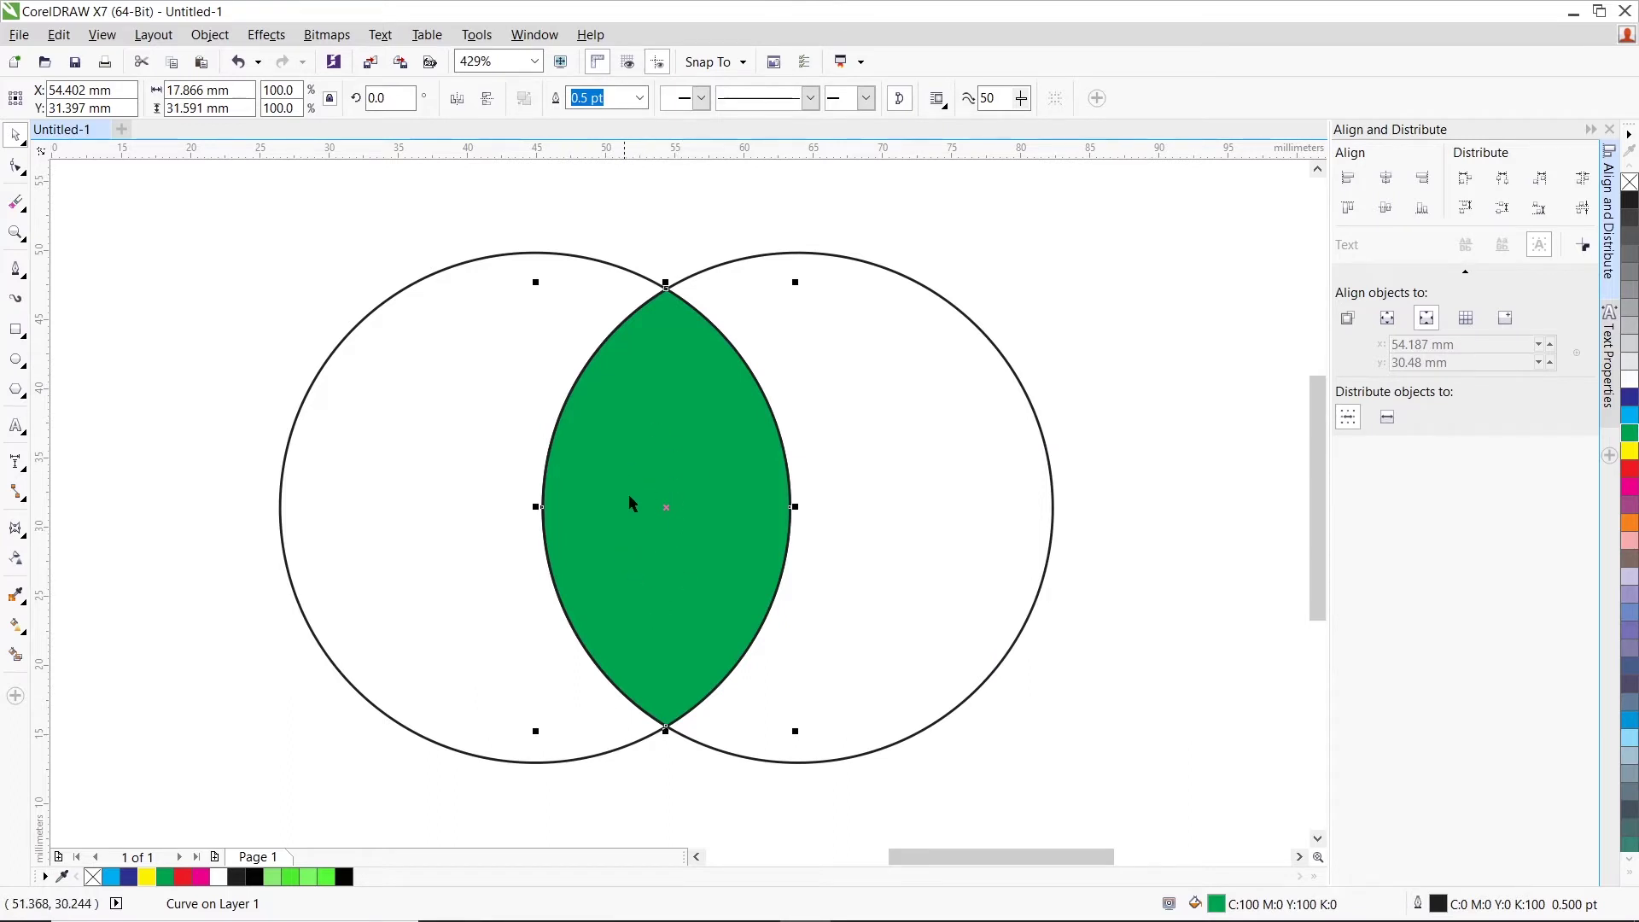
left_click_drag(693, 273, 1086, 277)
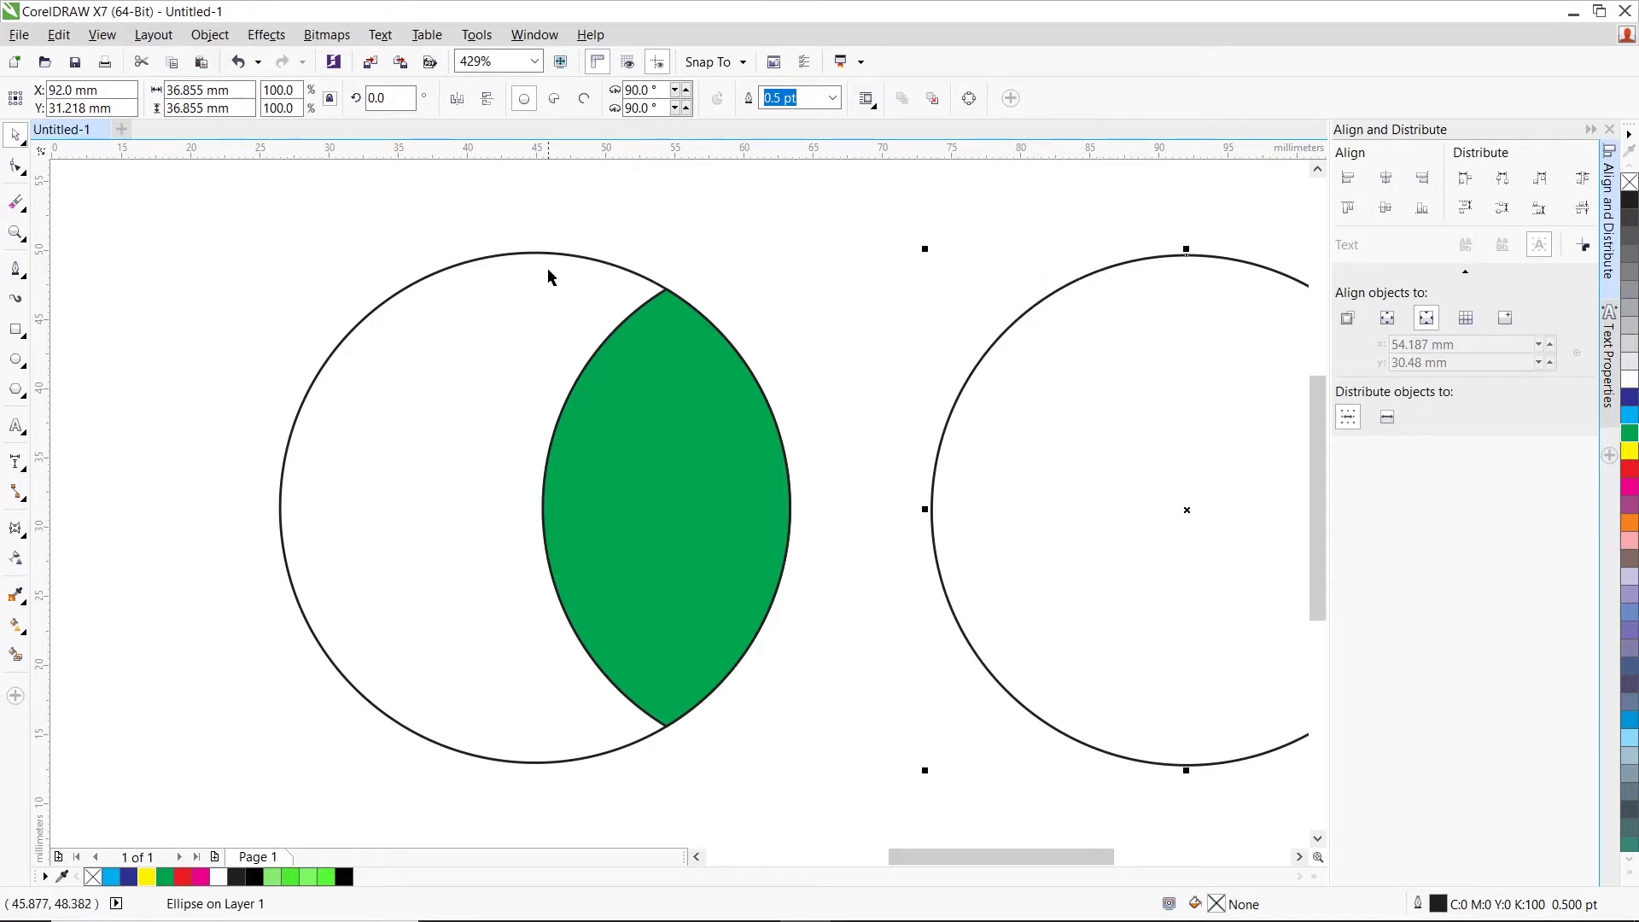
left_click_drag(551, 256, 266, 257)
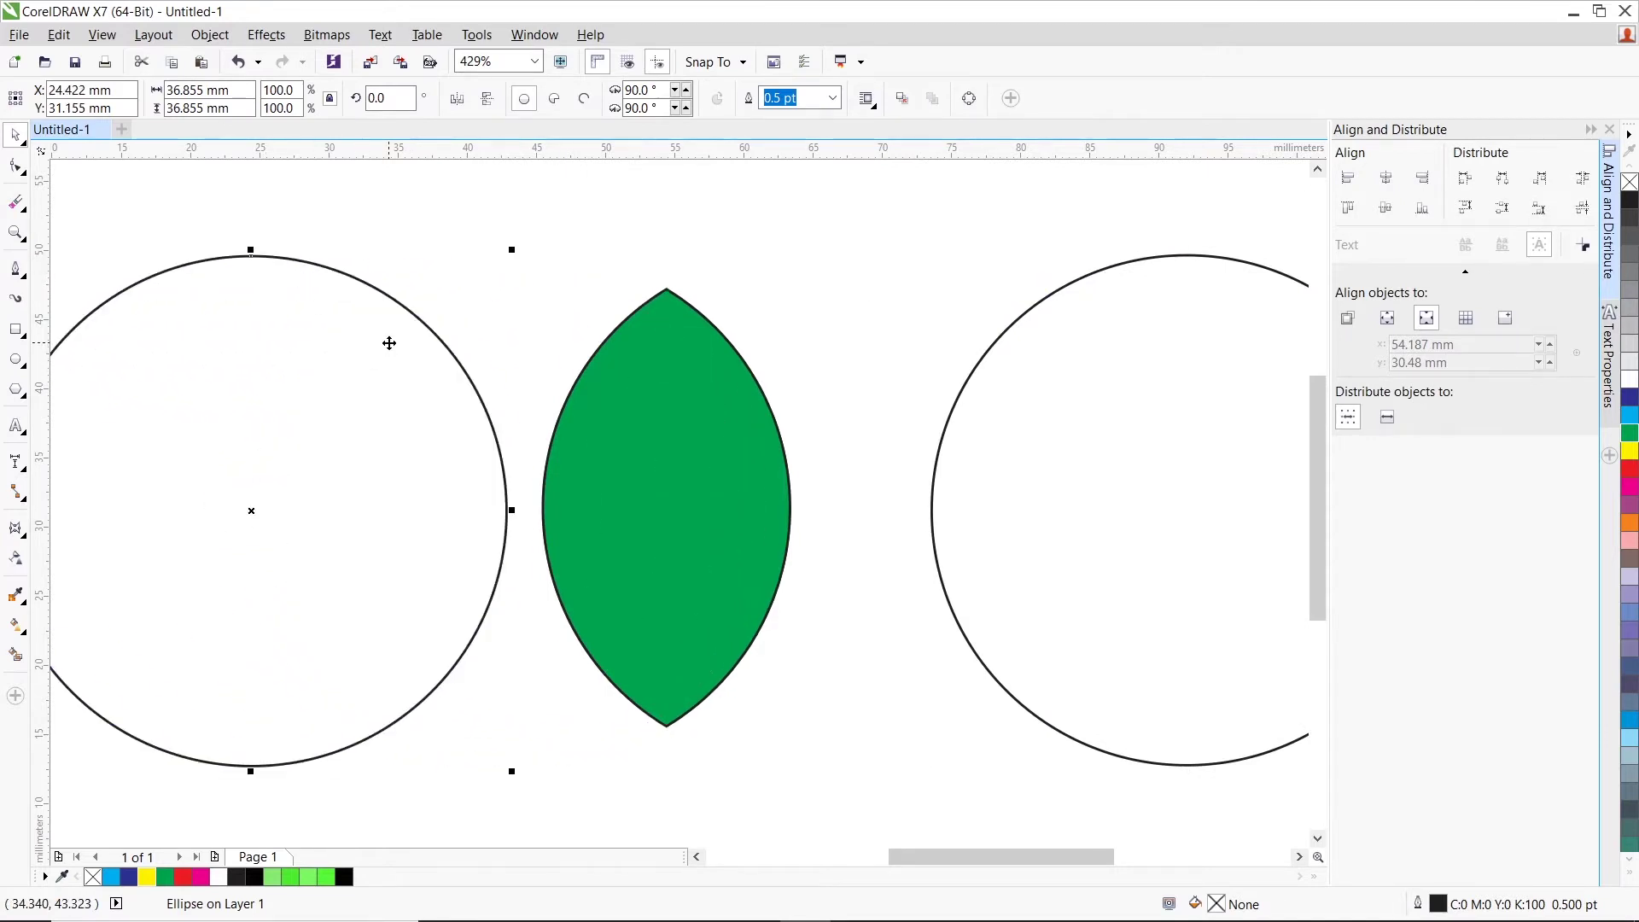
Undo the circle moves, the green fill and the intersection, and delete both circles.
key("ctrl+z")
key("ctrl+z")
key("ctrl+z")
key("ctrl+z")
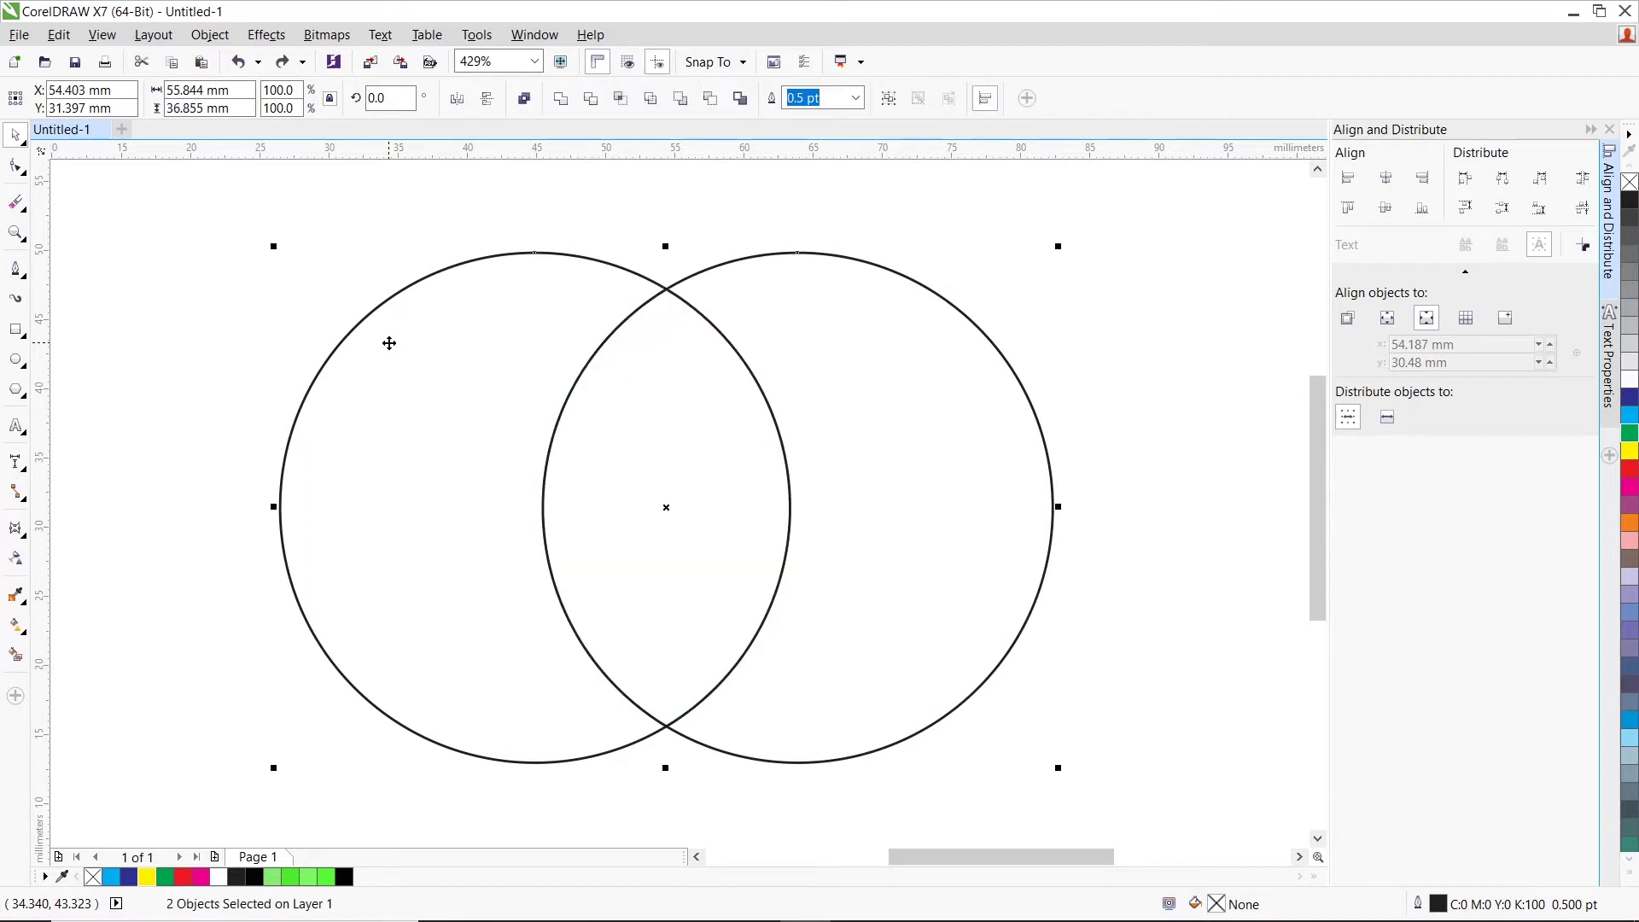
key("Delete")
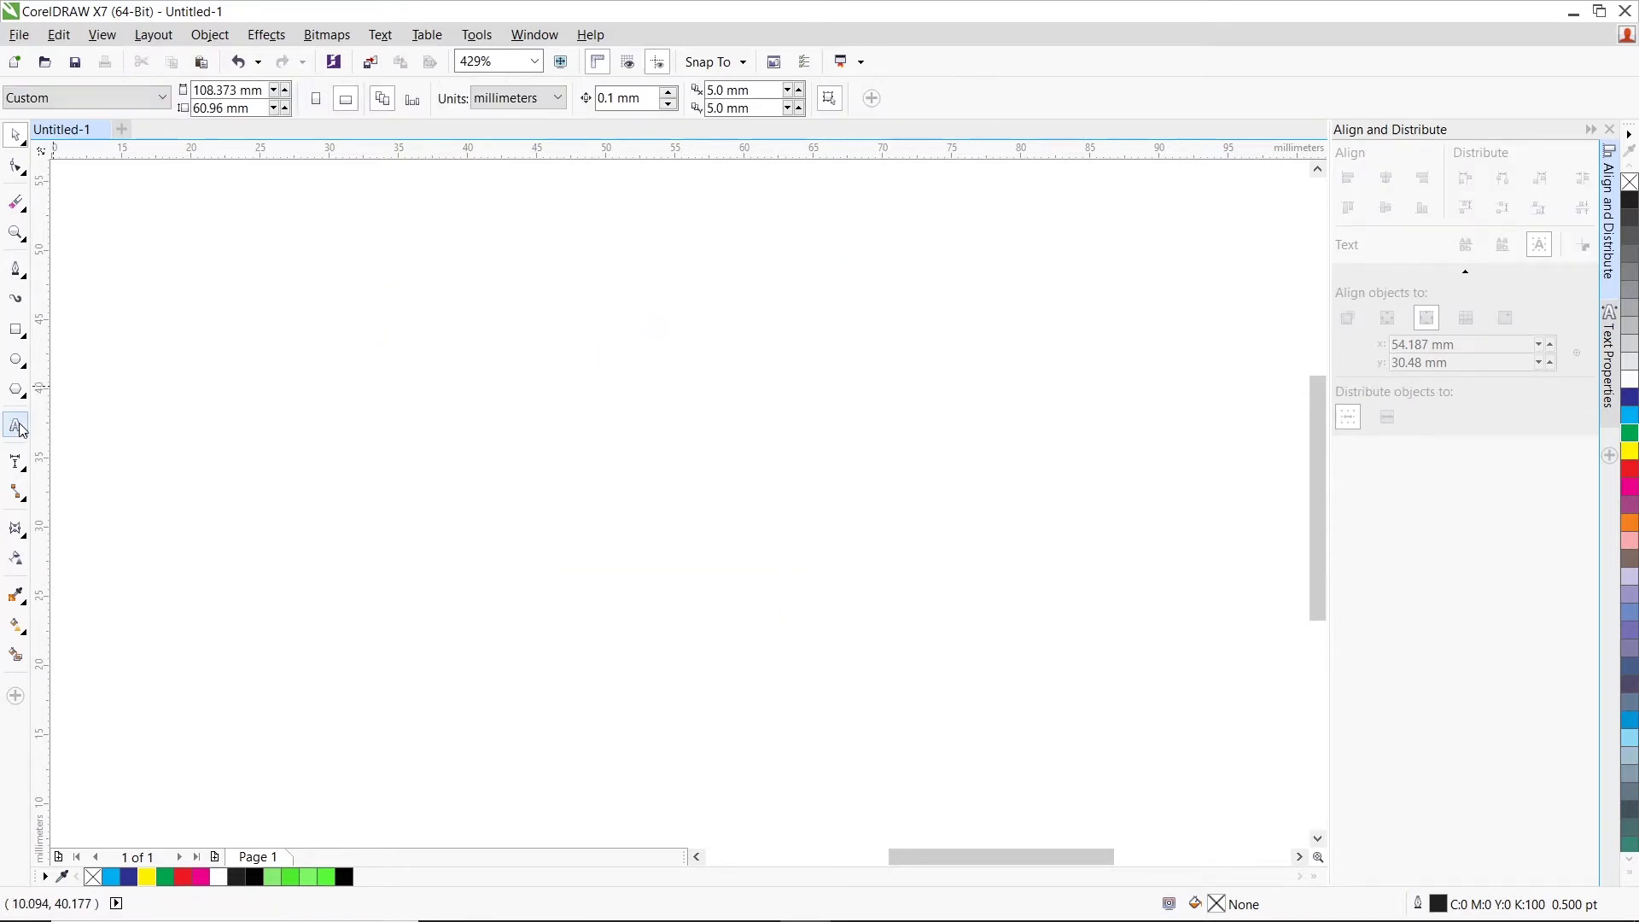
Draw a pentagon about 29.8 by 25.7 mm and place an overlapping copy about 10 mm to its right.
left_click(16, 390)
left_click_drag(381, 308, 820, 707)
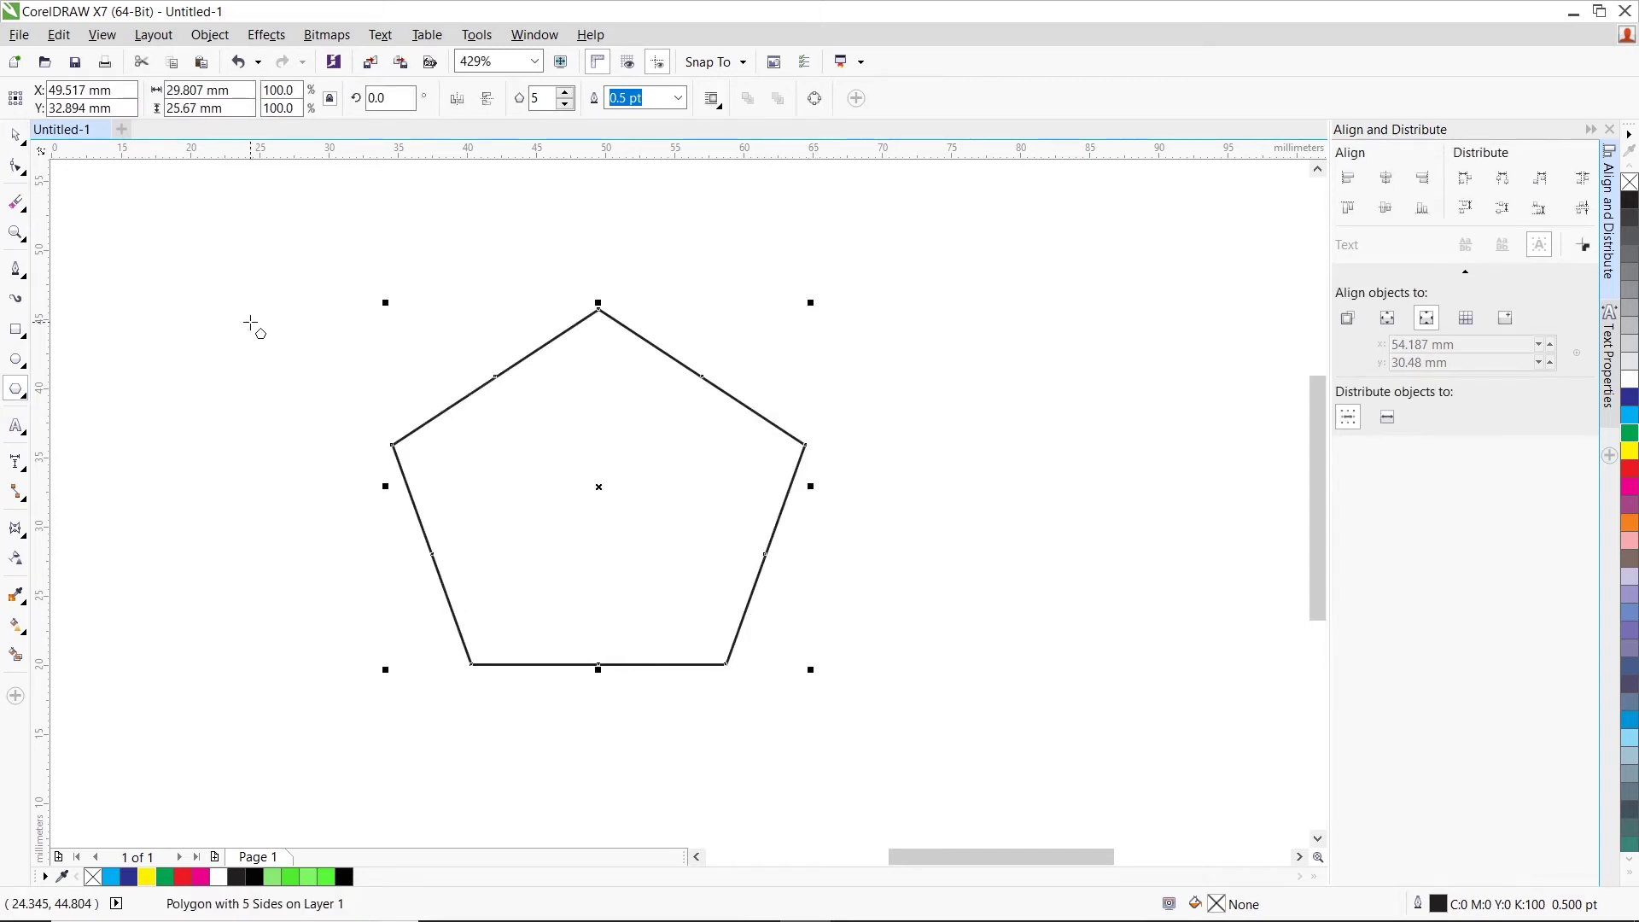
left_click(16, 135)
left_click_drag(532, 372, 657, 399)
left_click(681, 295)
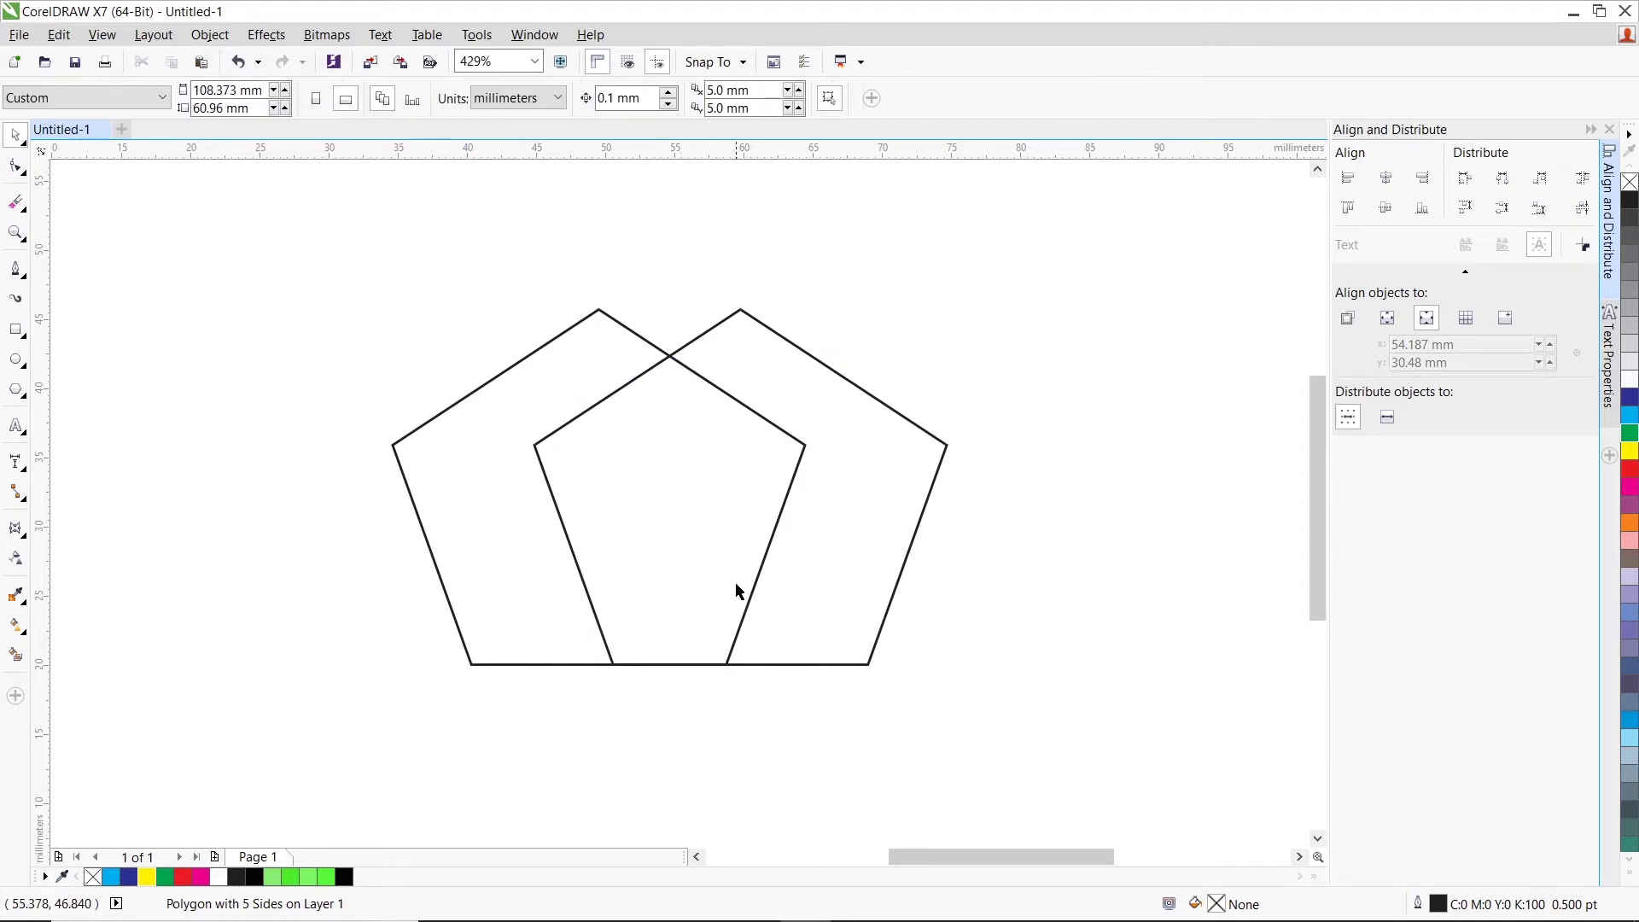
Intersect the two pentagons and fill the overlap shape with yellow.
left_click_drag(284, 275, 1120, 833)
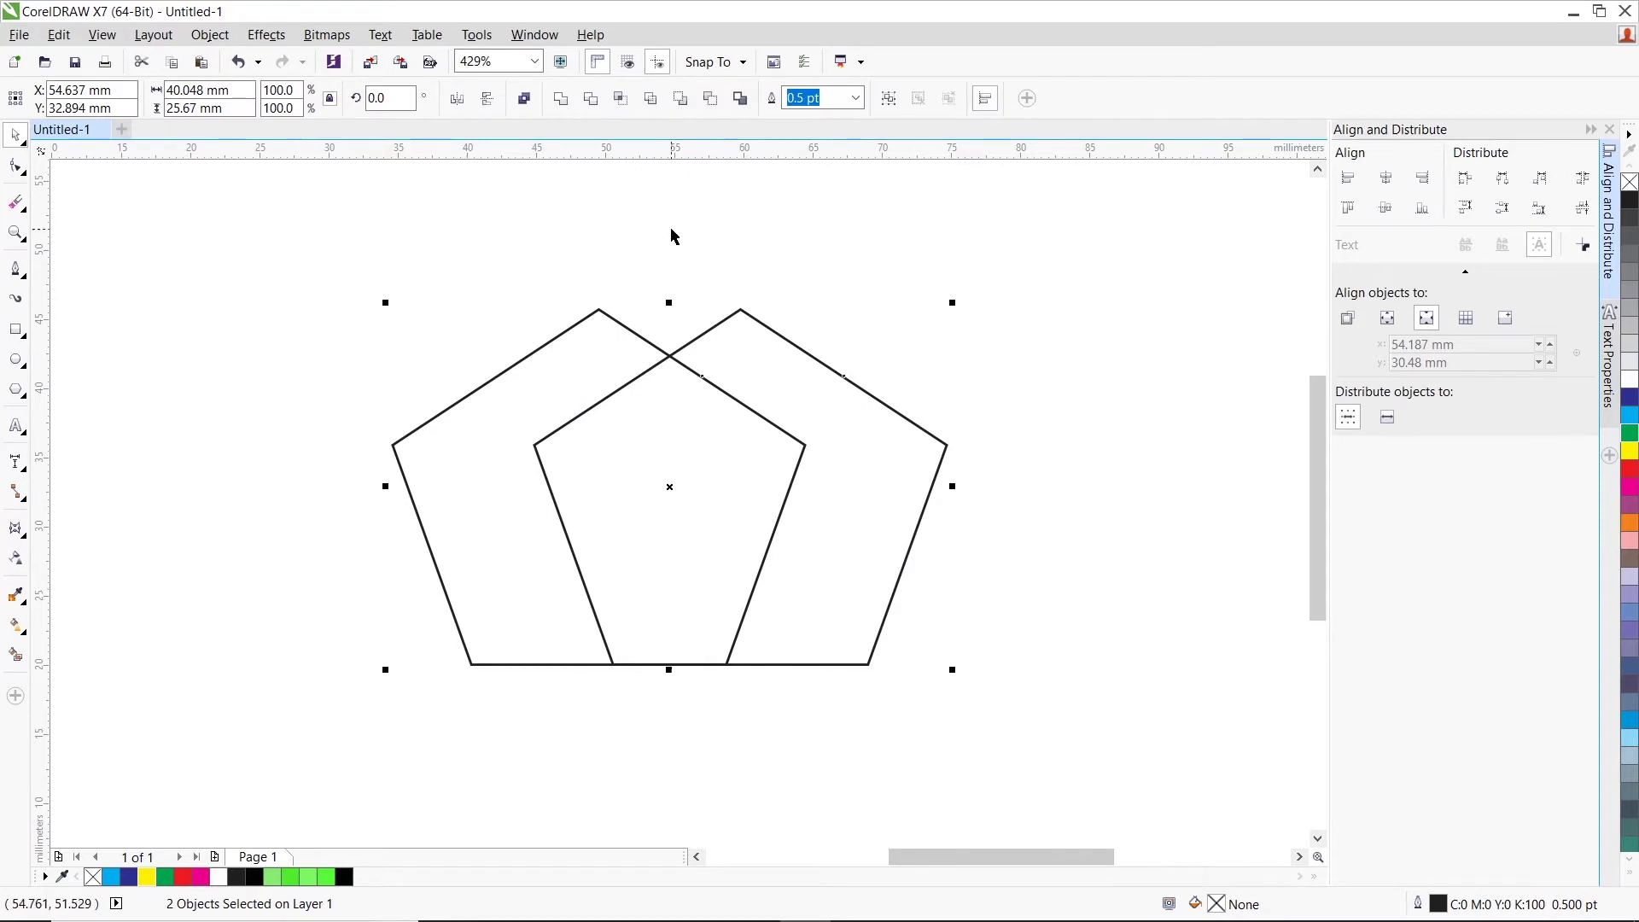
left_click(621, 98)
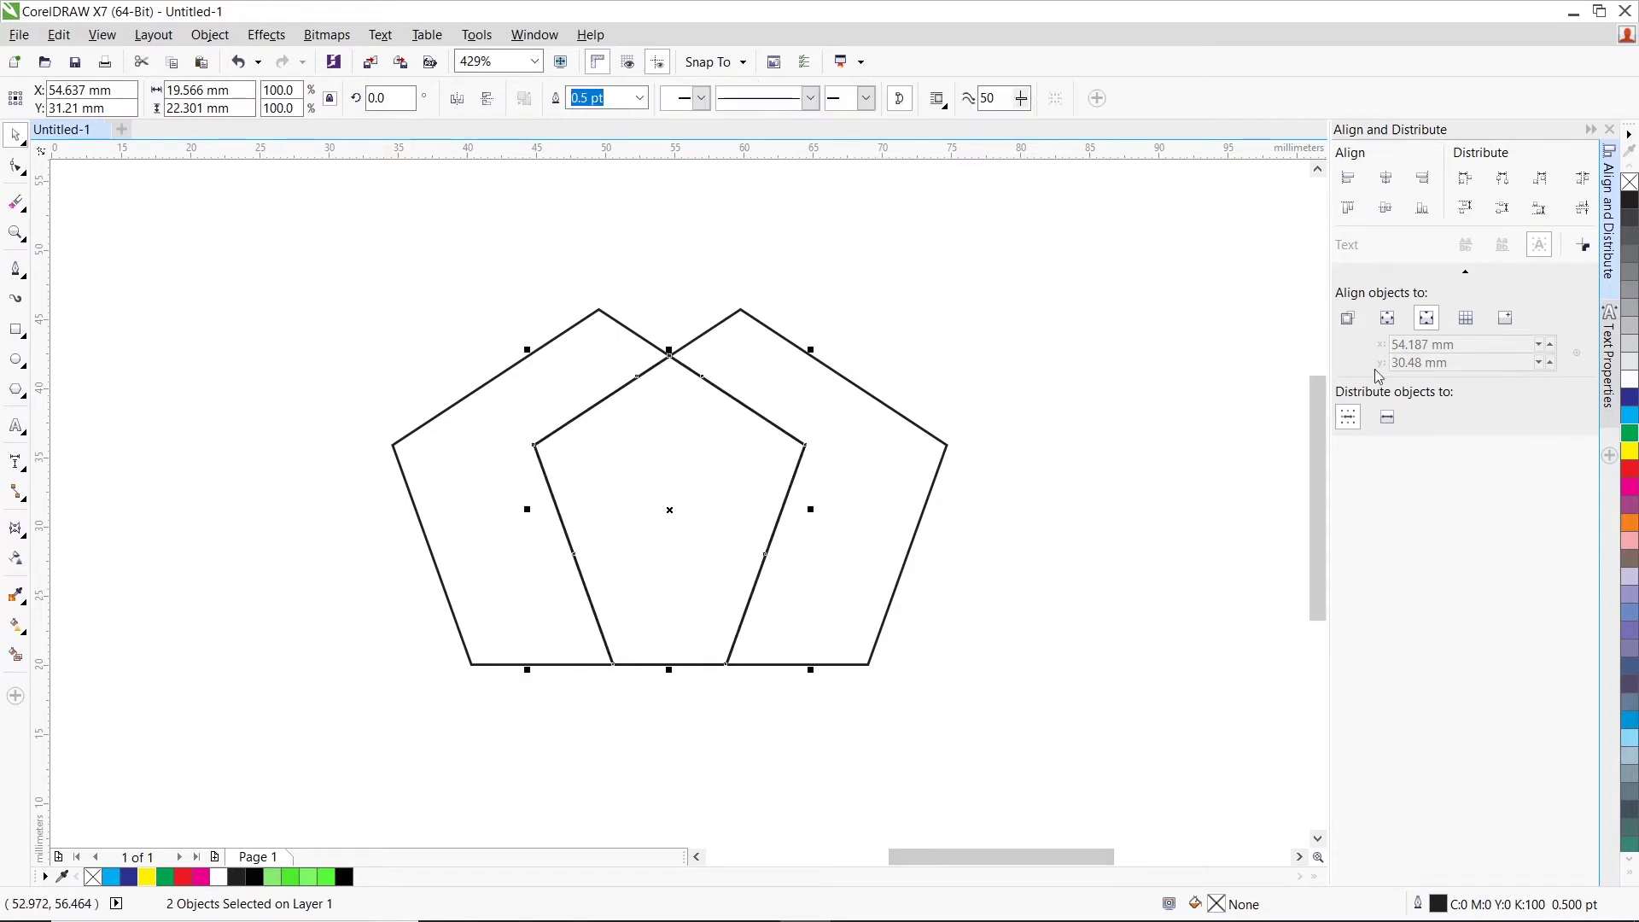
left_click(1631, 452)
left_click(1164, 503)
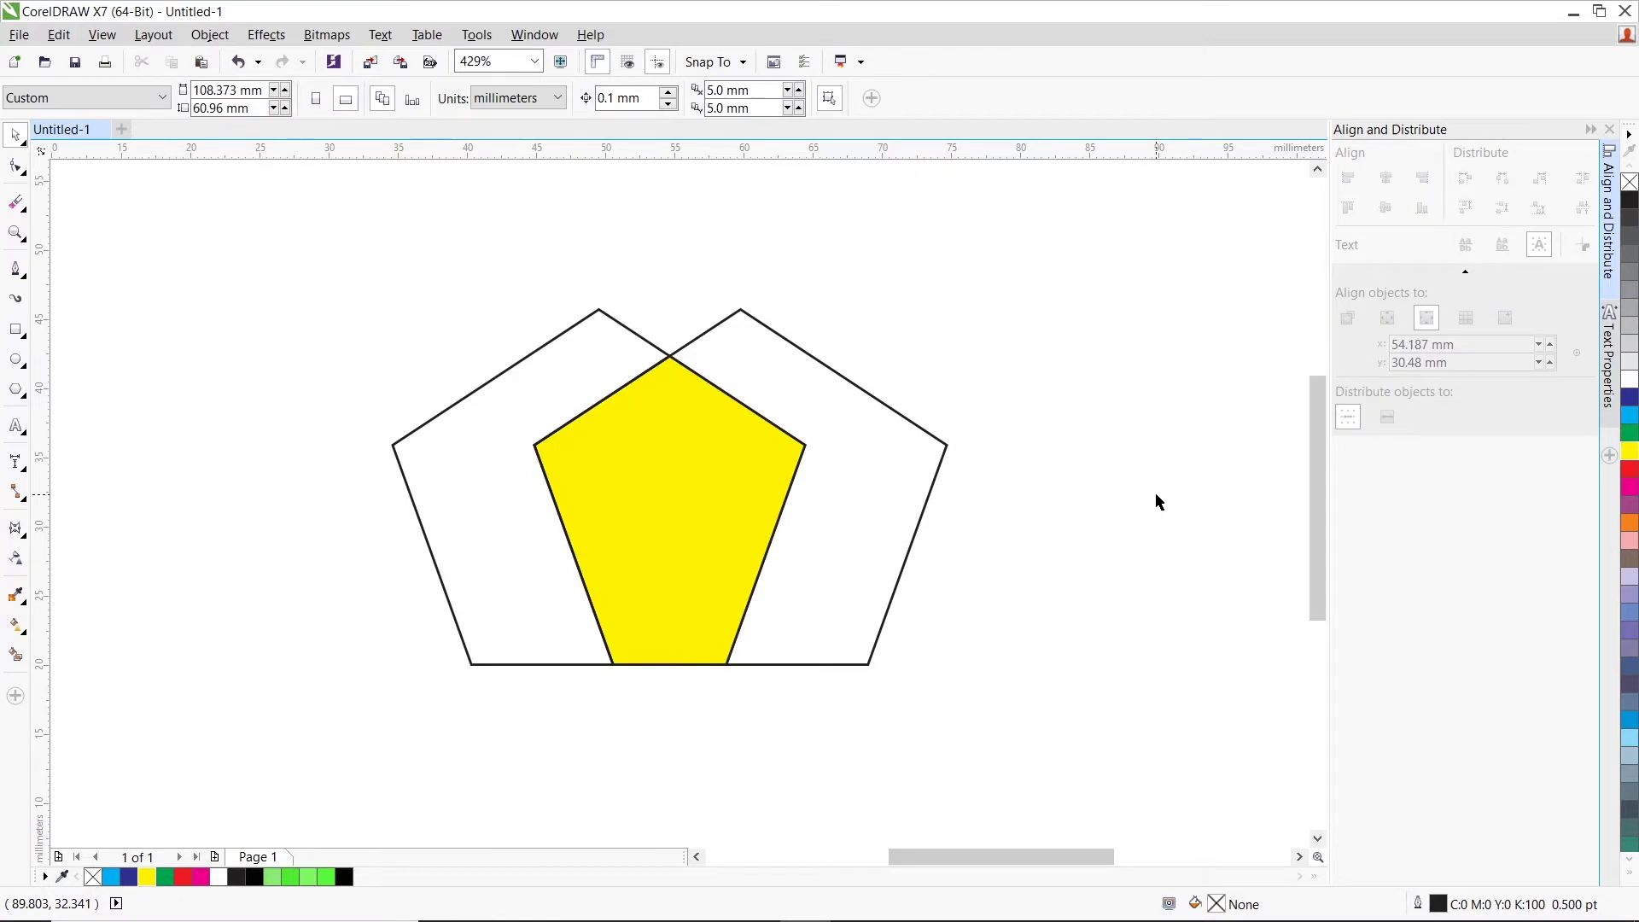
Delete both pentagons together with the yellow intersection shape.
left_click_drag(551, 419, 1098, 780)
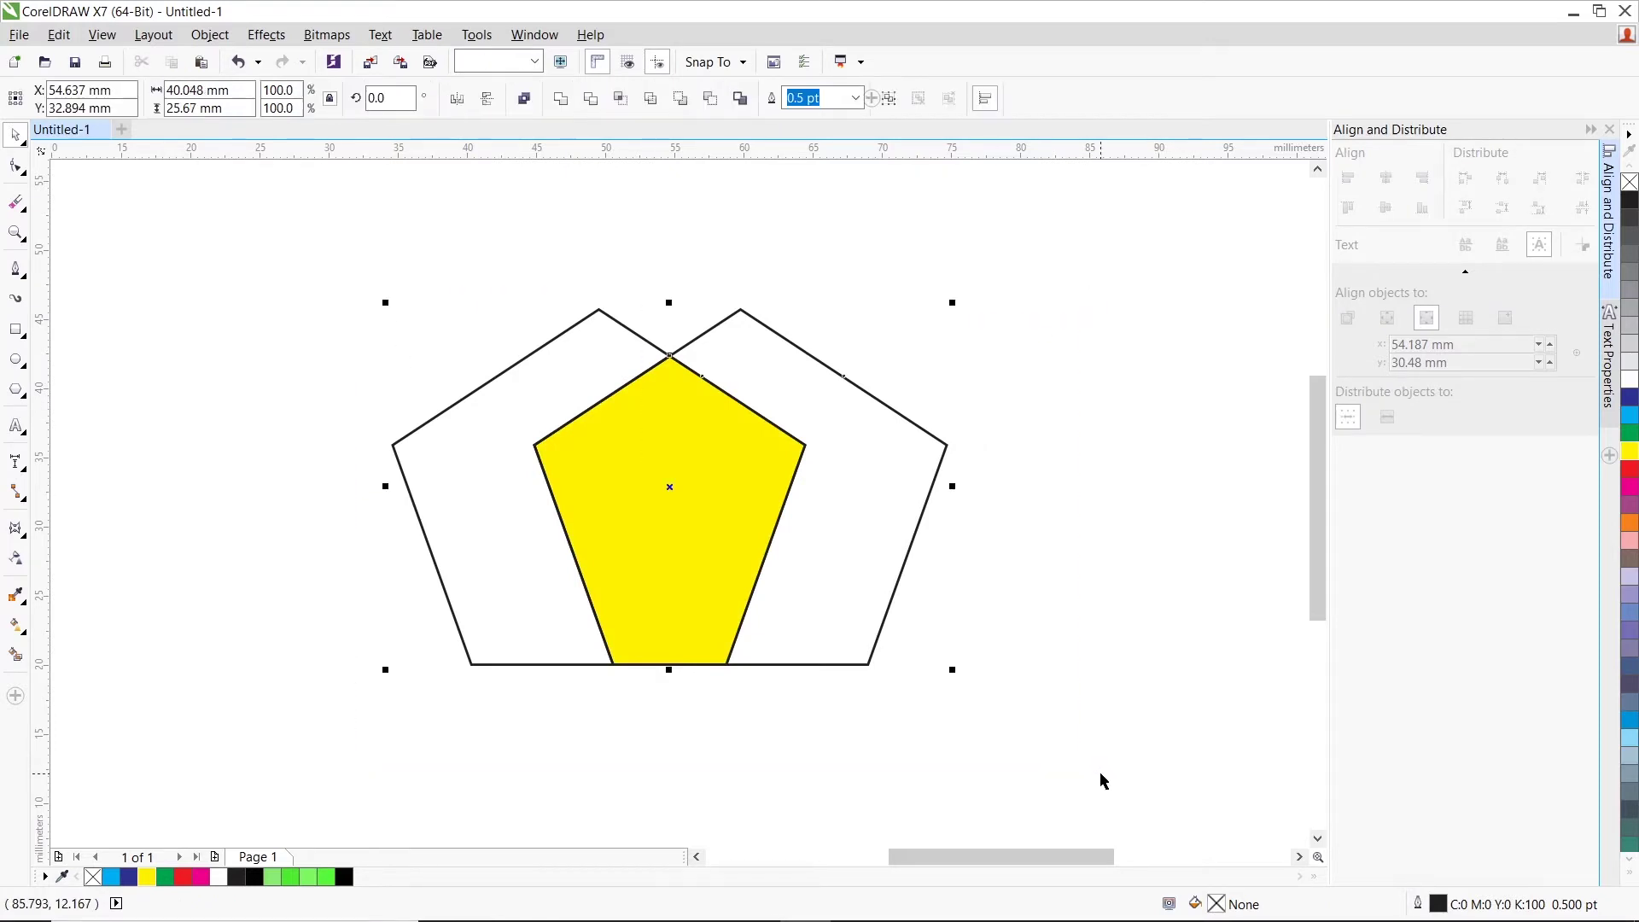
key("Delete")
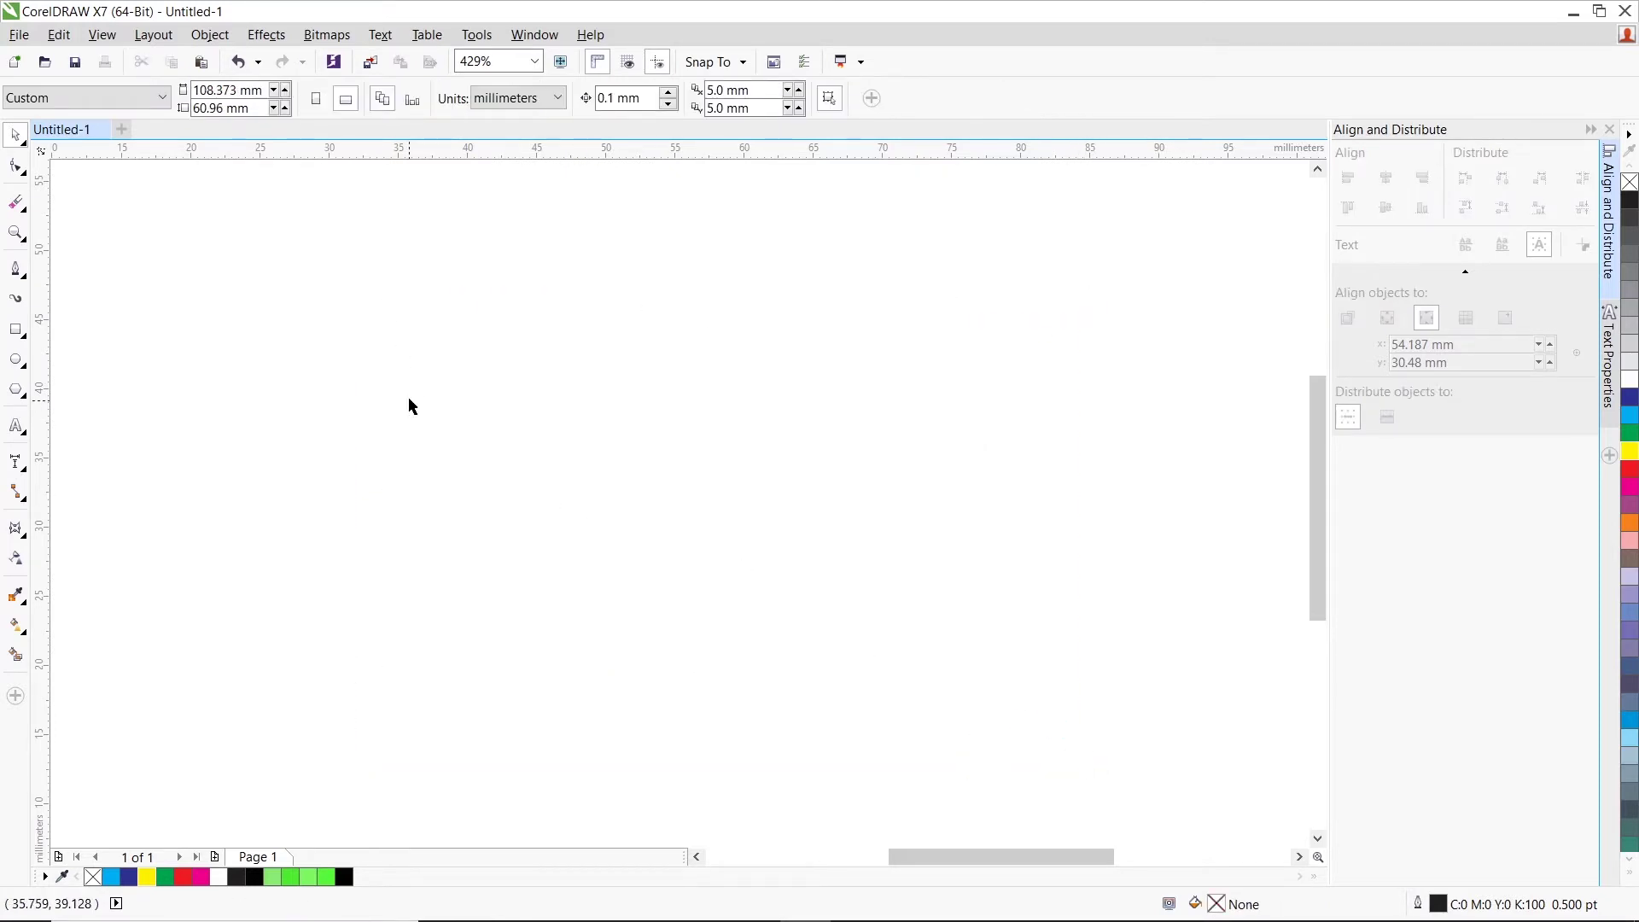
Import the cat photo from the Downloads folder and place it on the page at its original size.
left_click(14, 38)
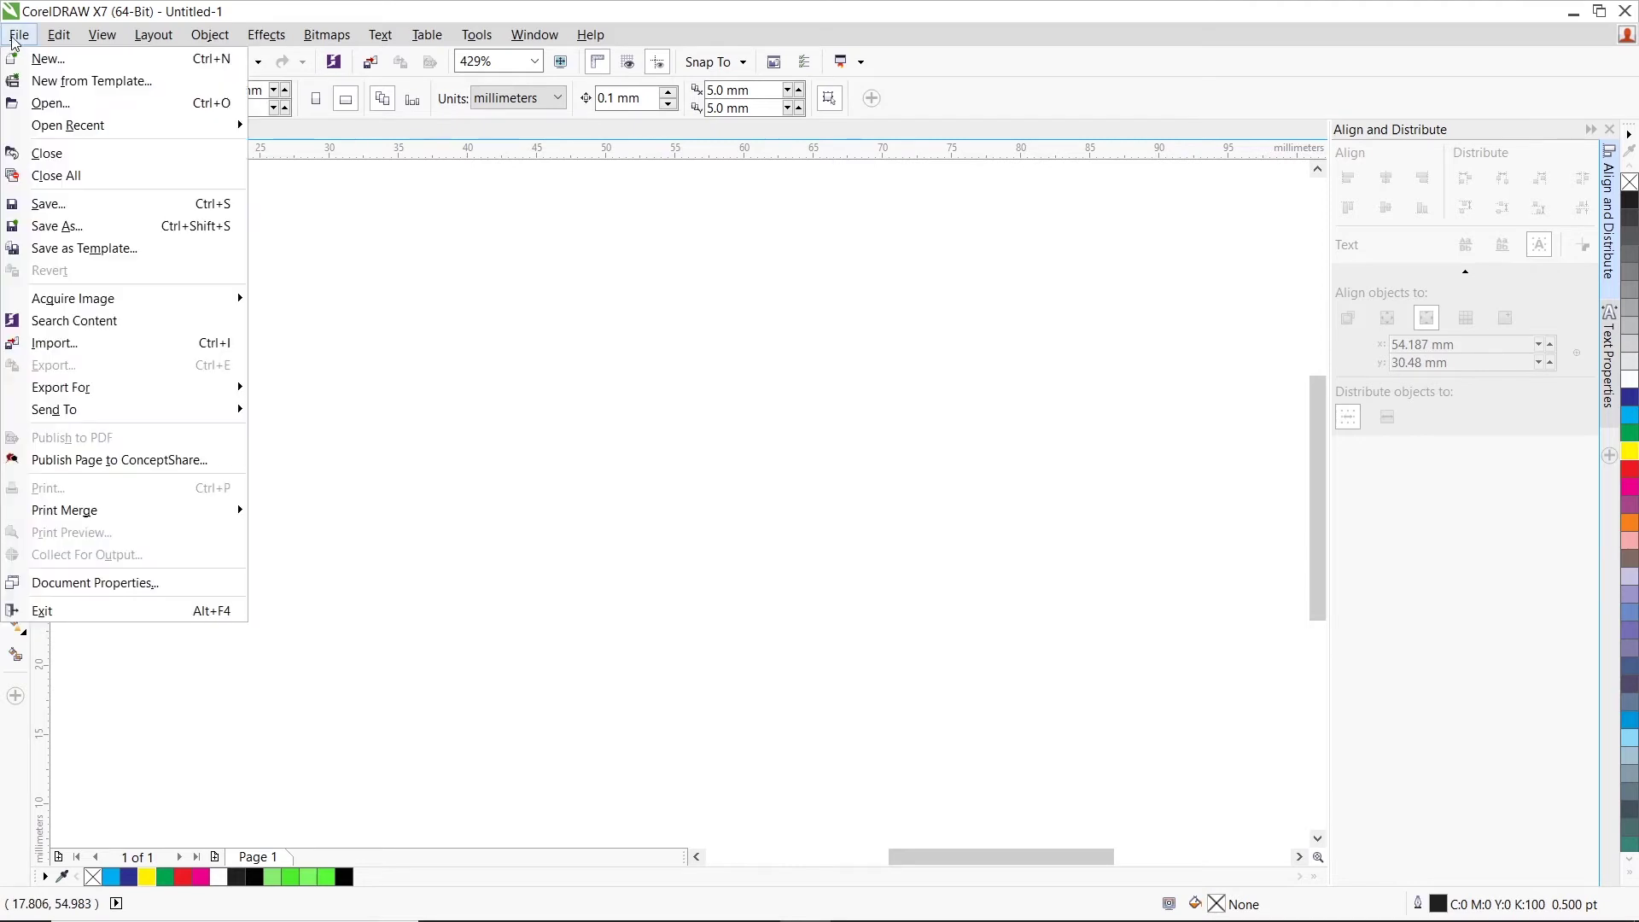
left_click(51, 343)
left_click(859, 490)
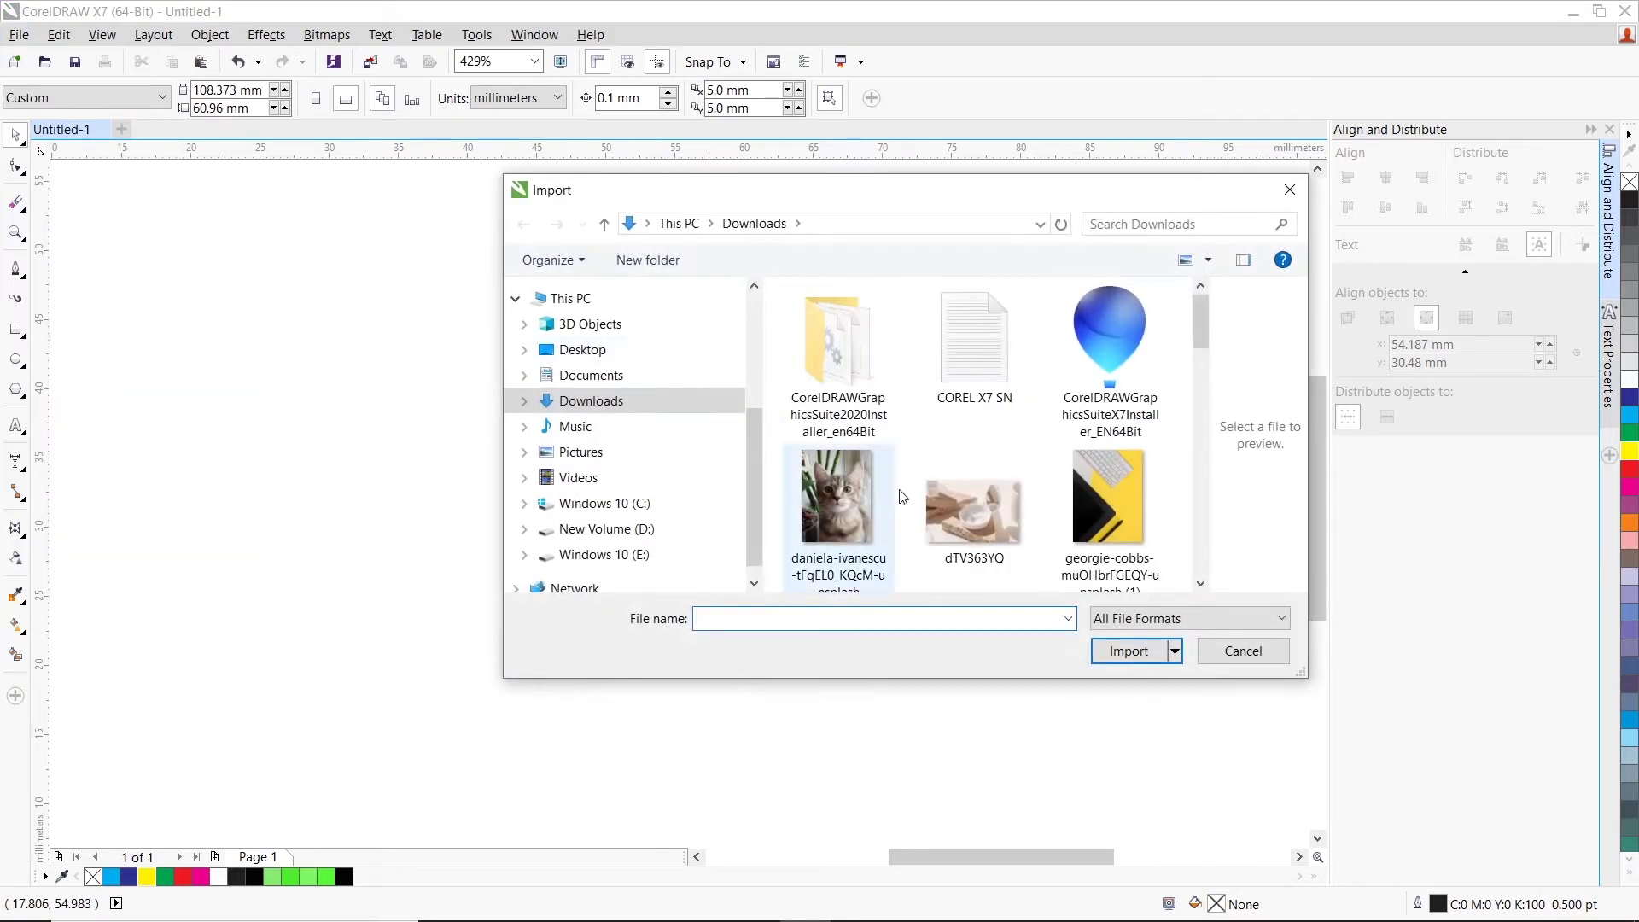
left_click(1128, 652)
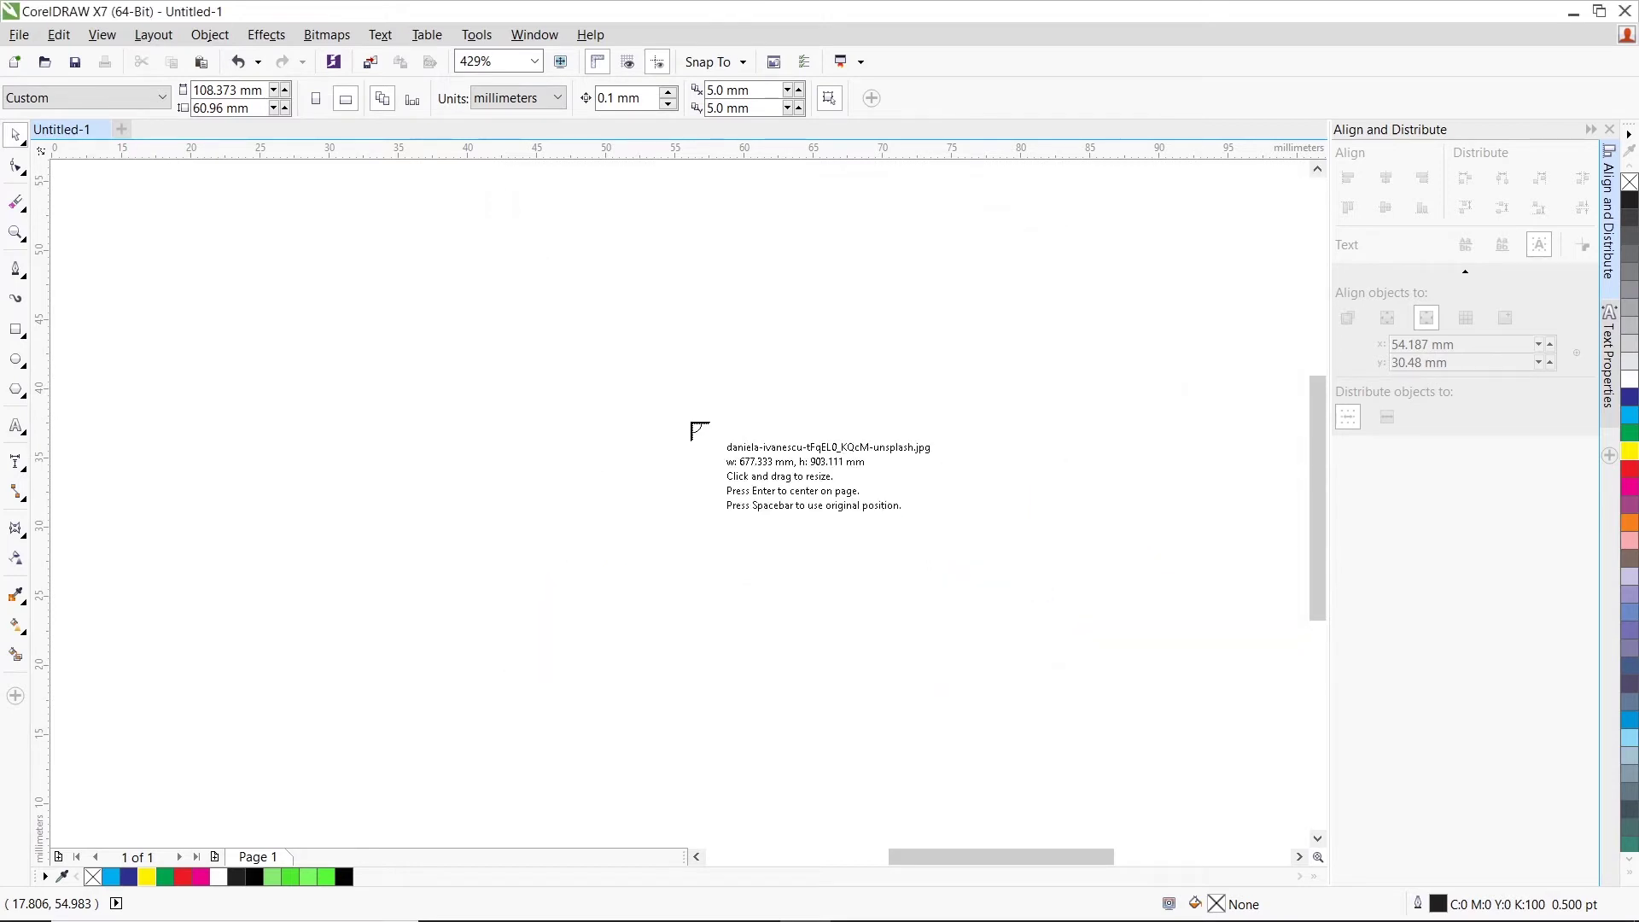
left_click(386, 231)
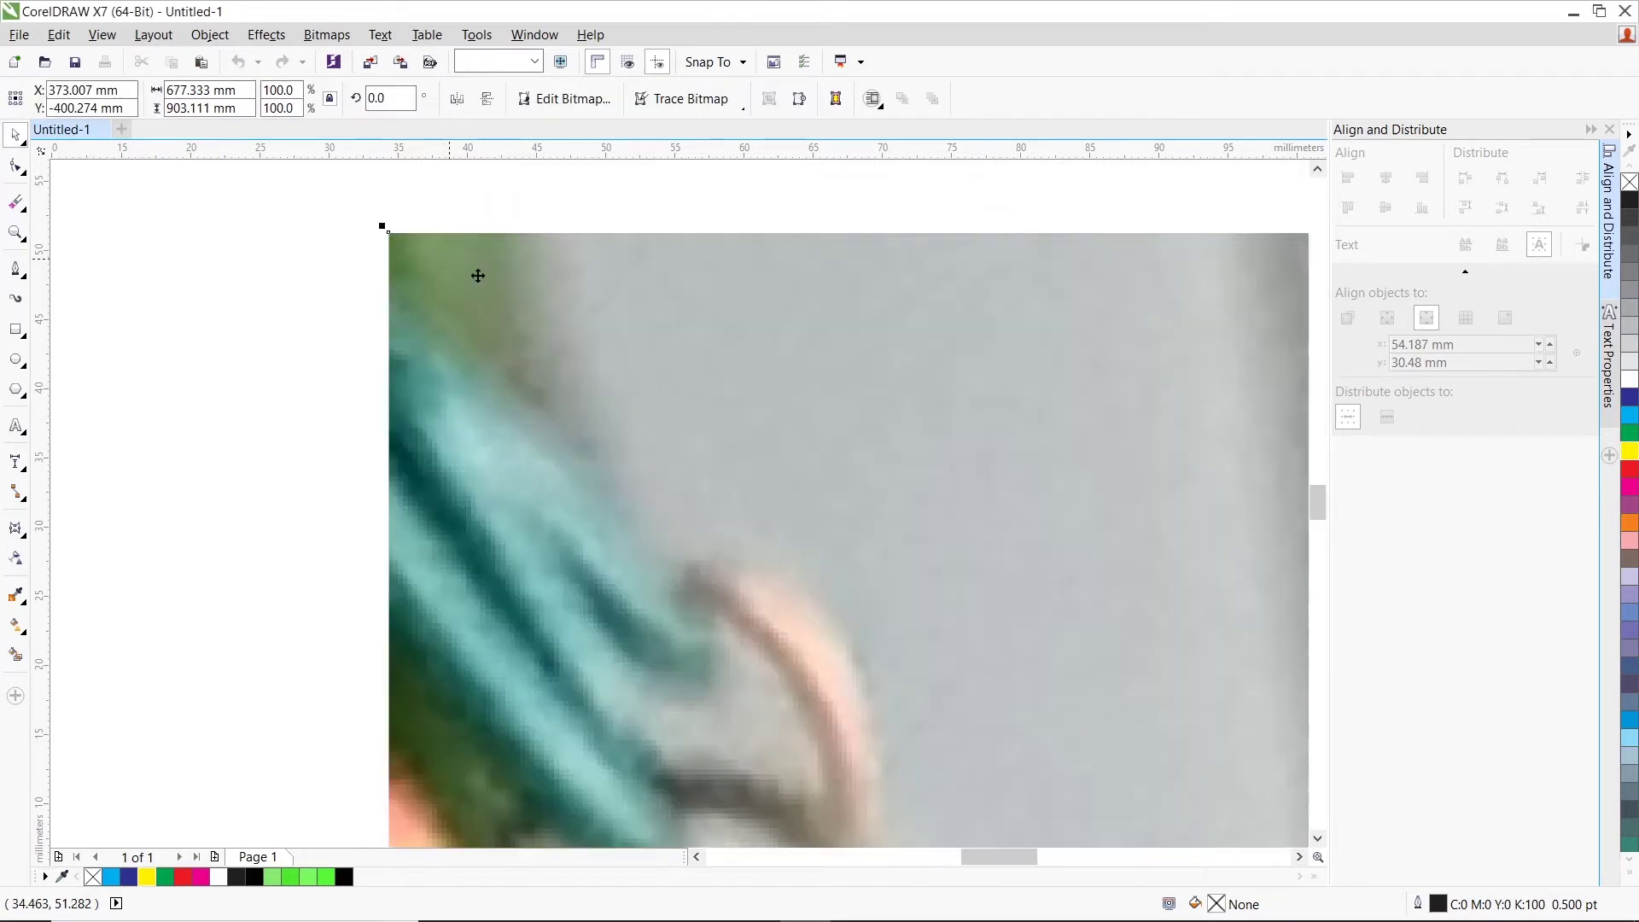
Scale the cat photo to 10% and centre it horizontally and vertically on the page.
left_click(297, 94)
type("1")
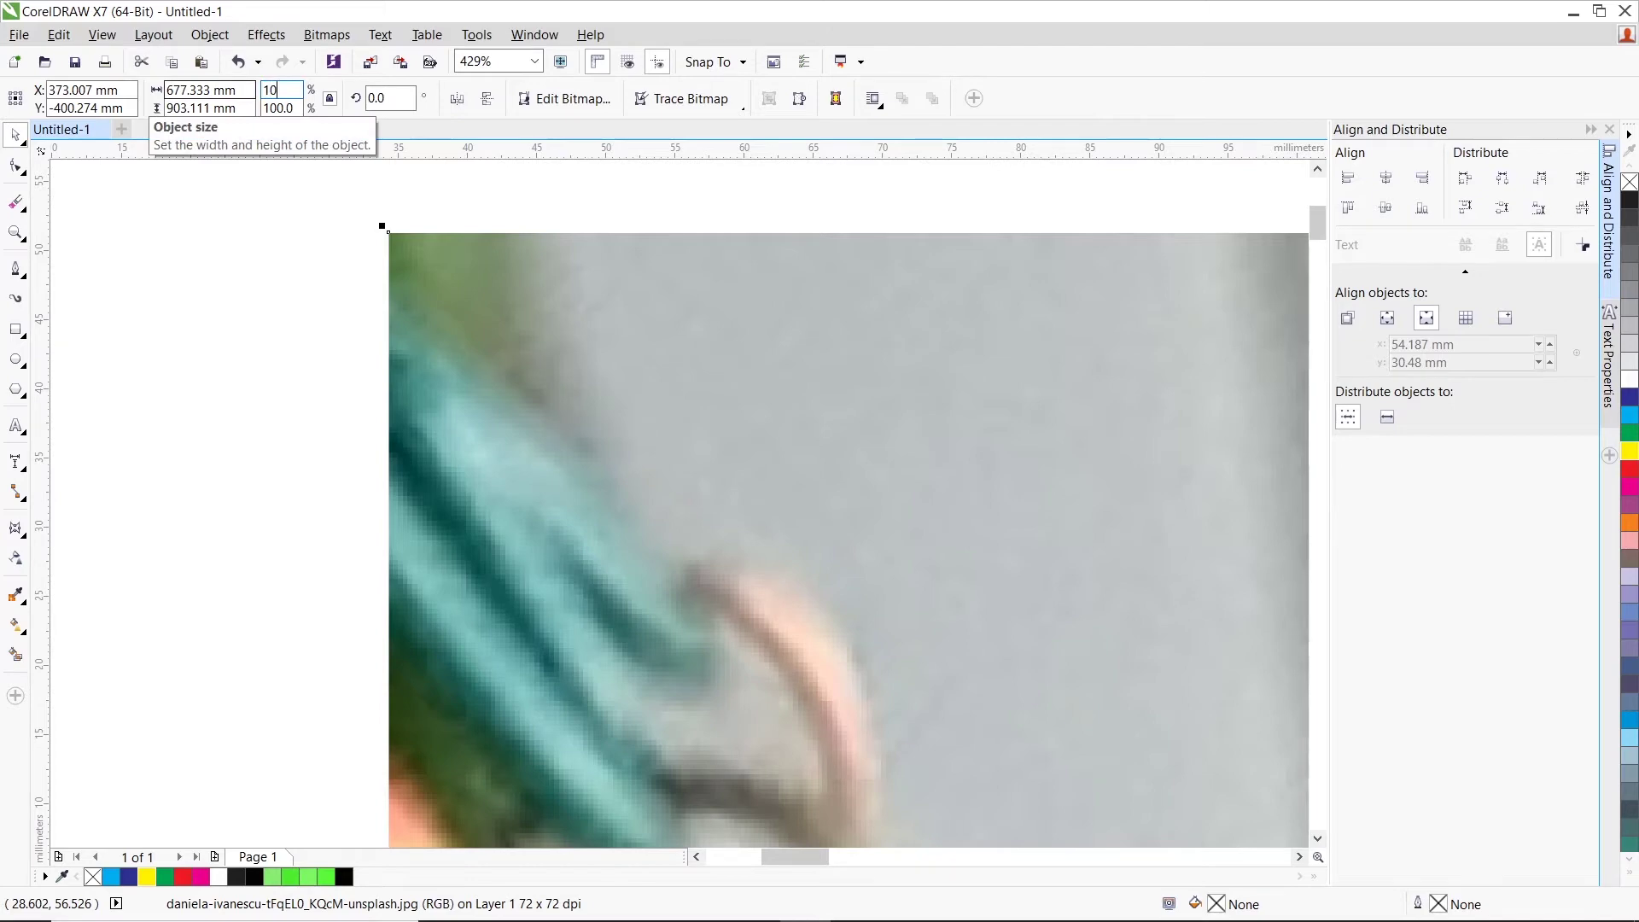
type("0")
key("Return")
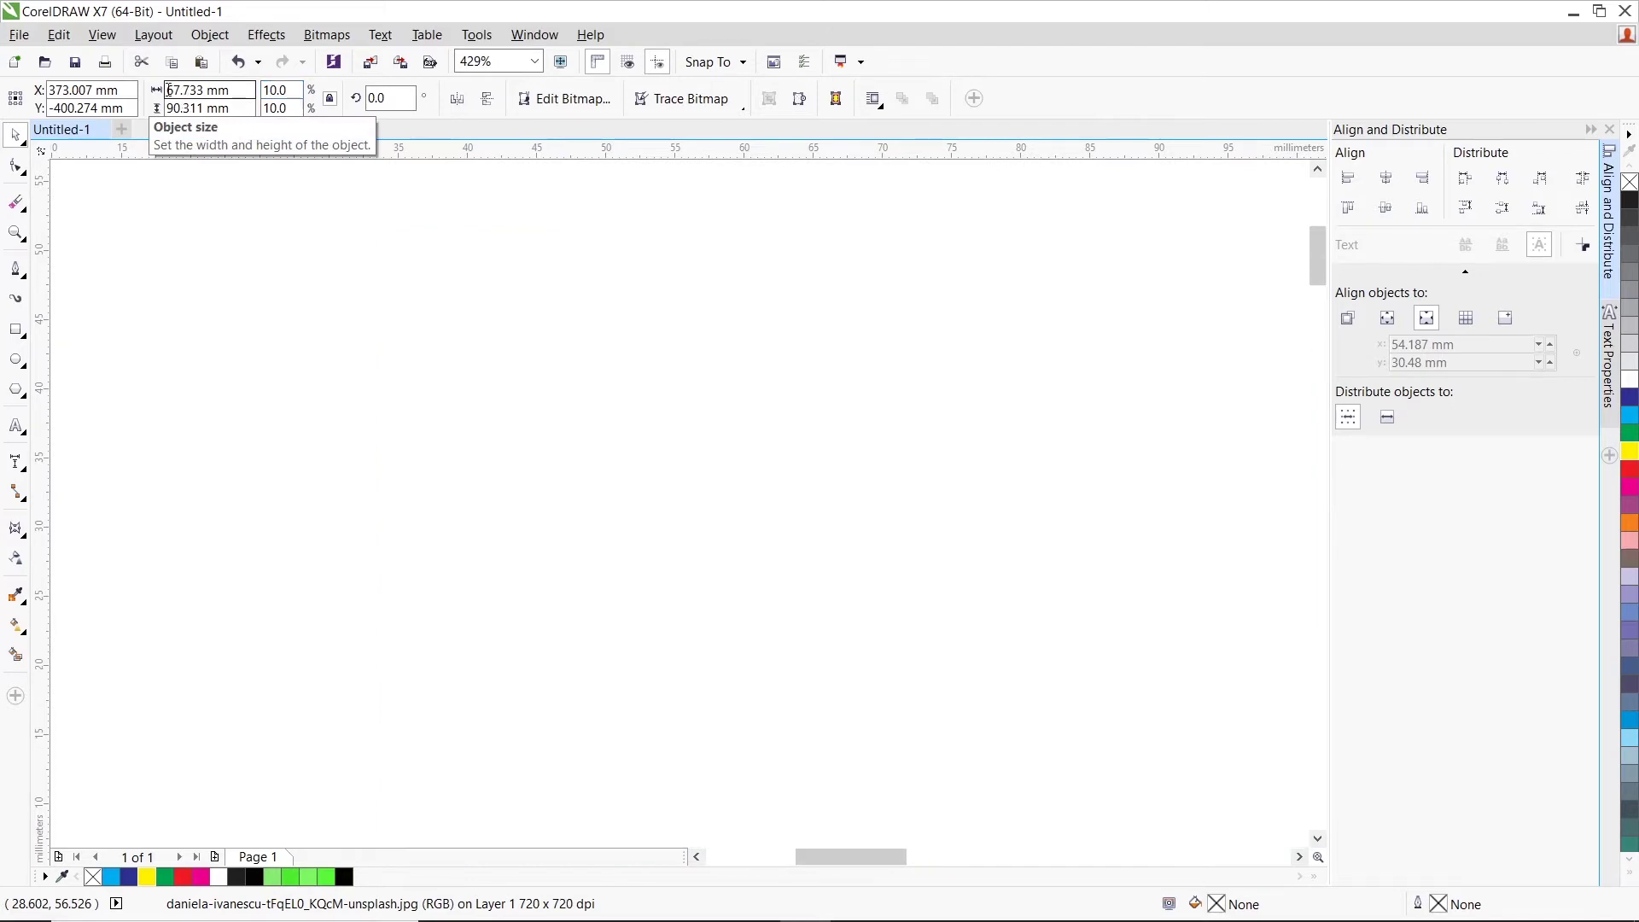
left_click(1387, 178)
left_click(1387, 208)
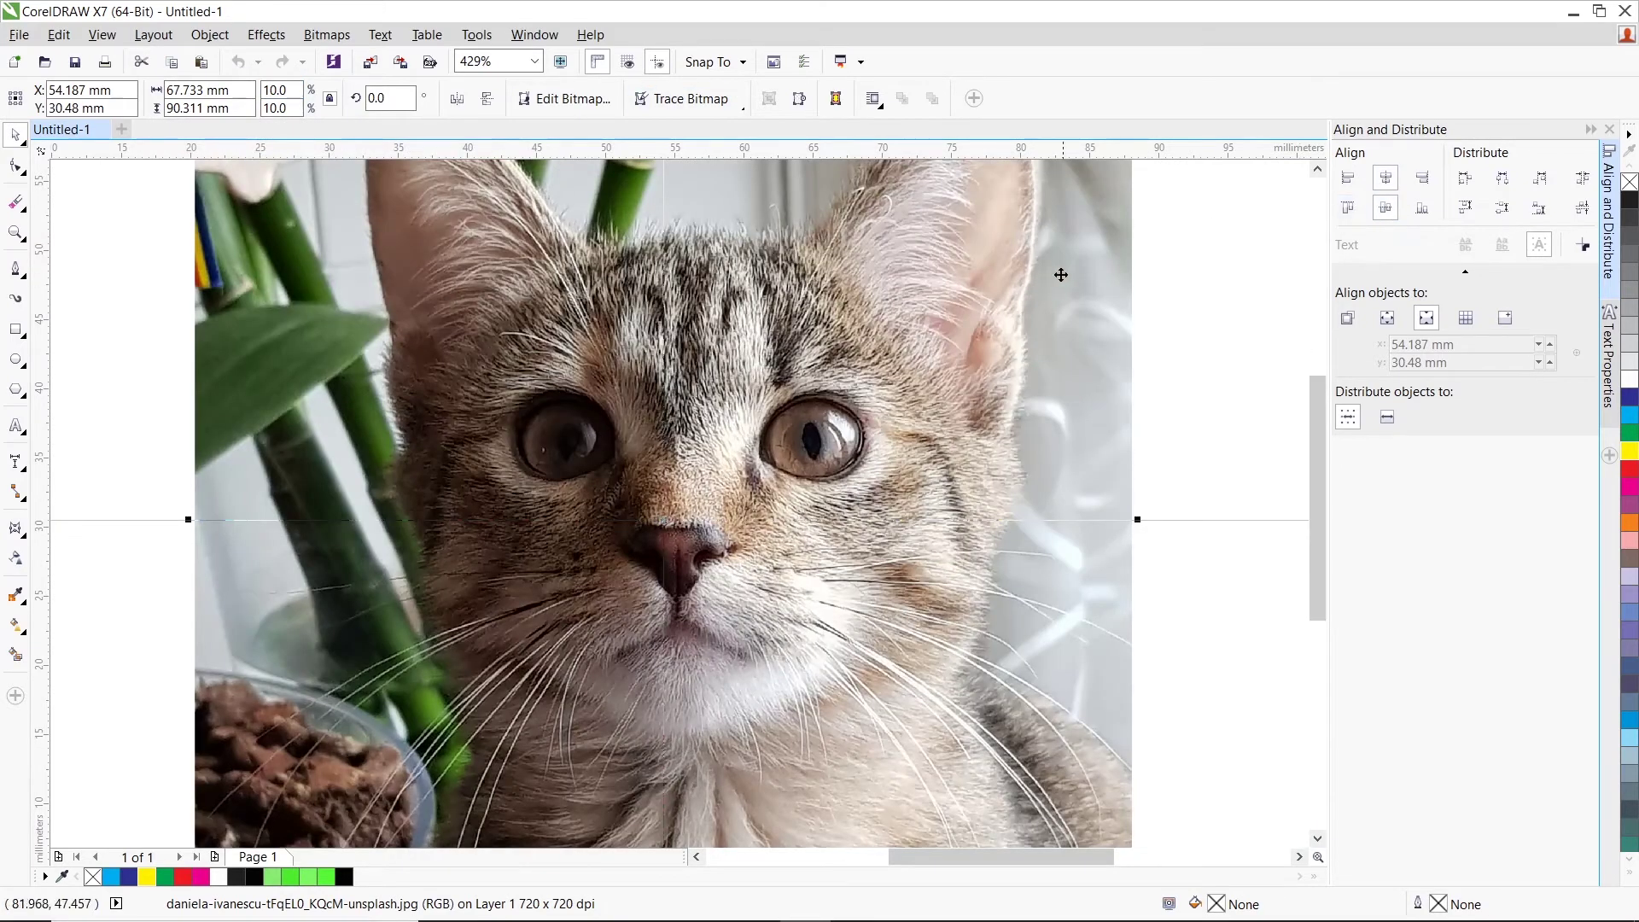
Draw a circle about 39 mm in diameter over the photo and position it around the cat's face.
left_click(15, 358)
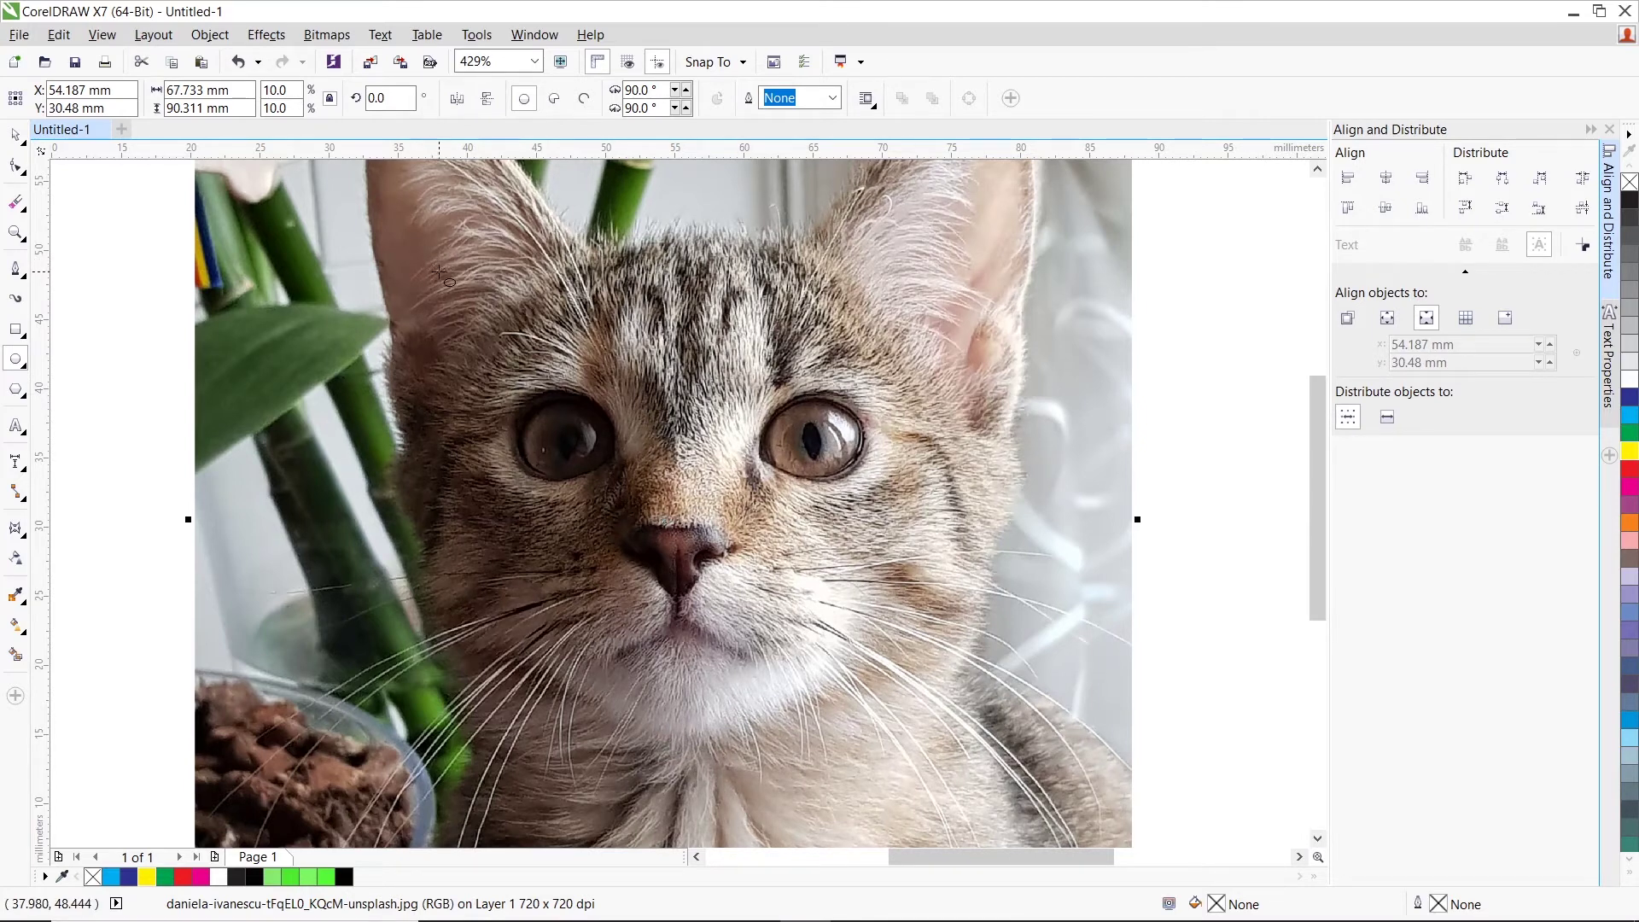
left_click_drag(438, 274, 982, 646)
left_click(15, 135)
left_click_drag(592, 308, 583, 273)
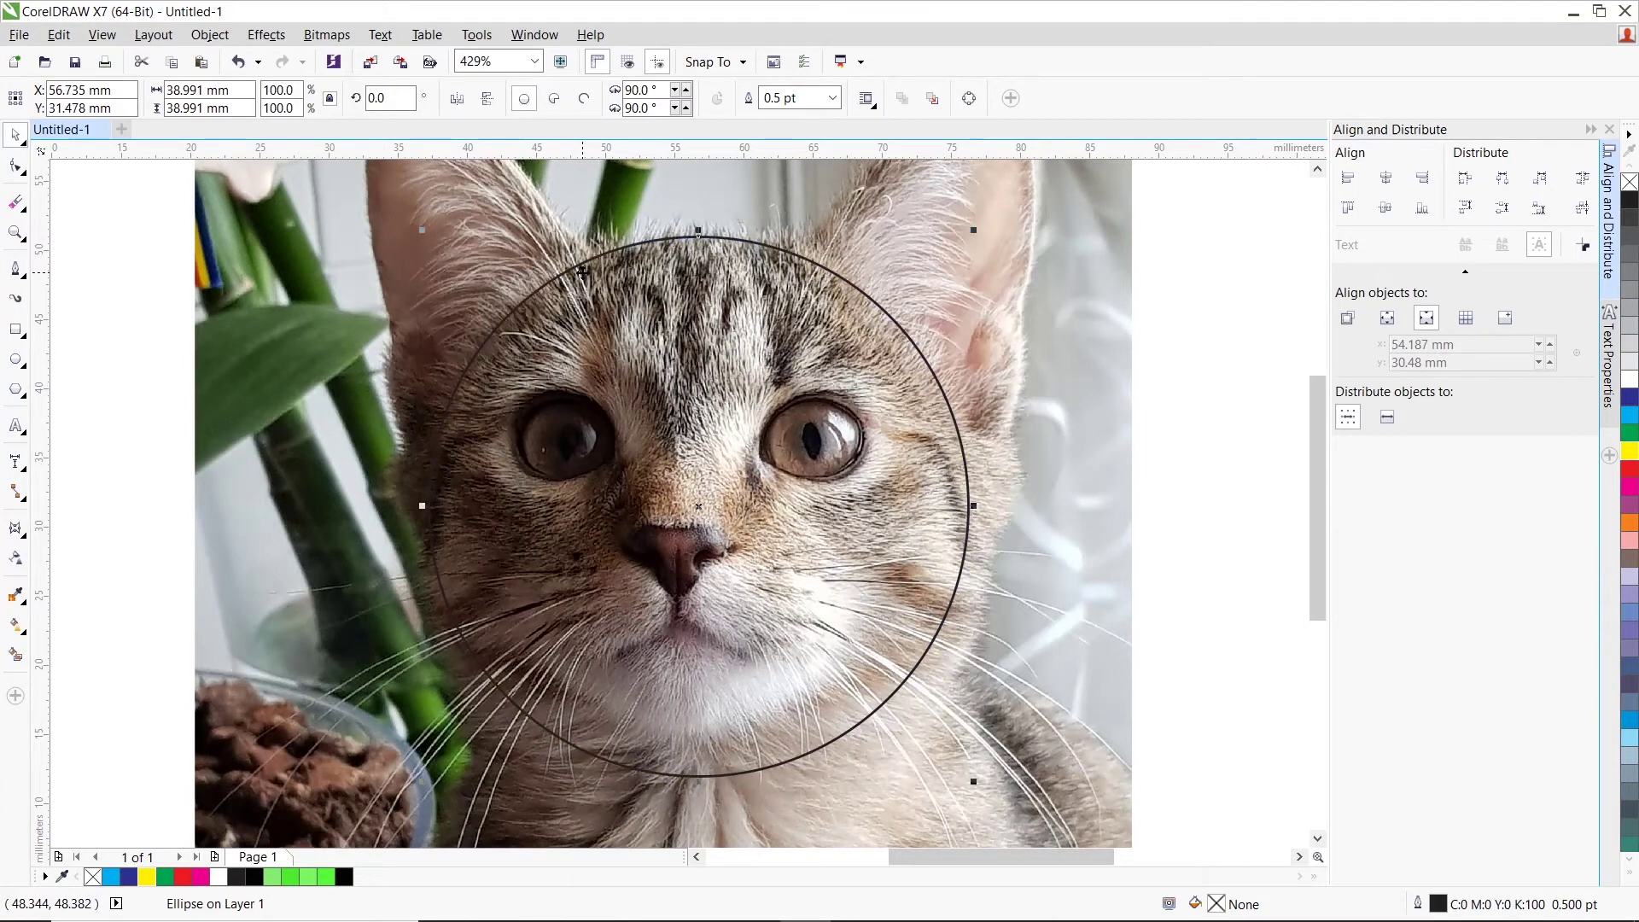
Intersect the circle with the cat photo to create a round cut-out of the face.
left_click(1116, 372, "shift")
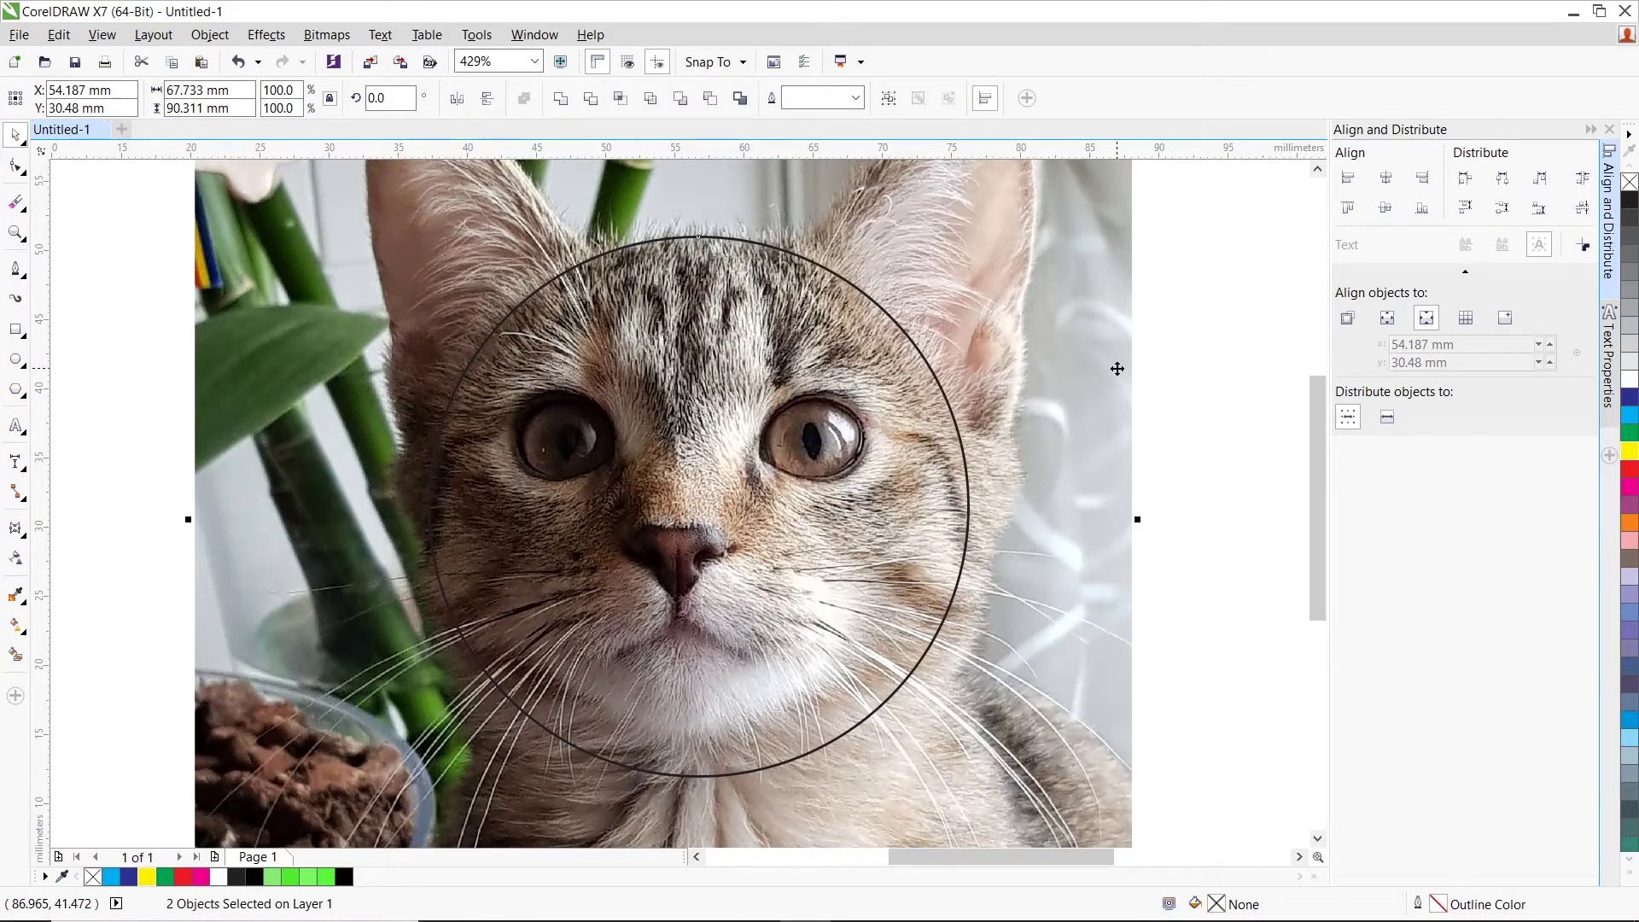
left_click(623, 99)
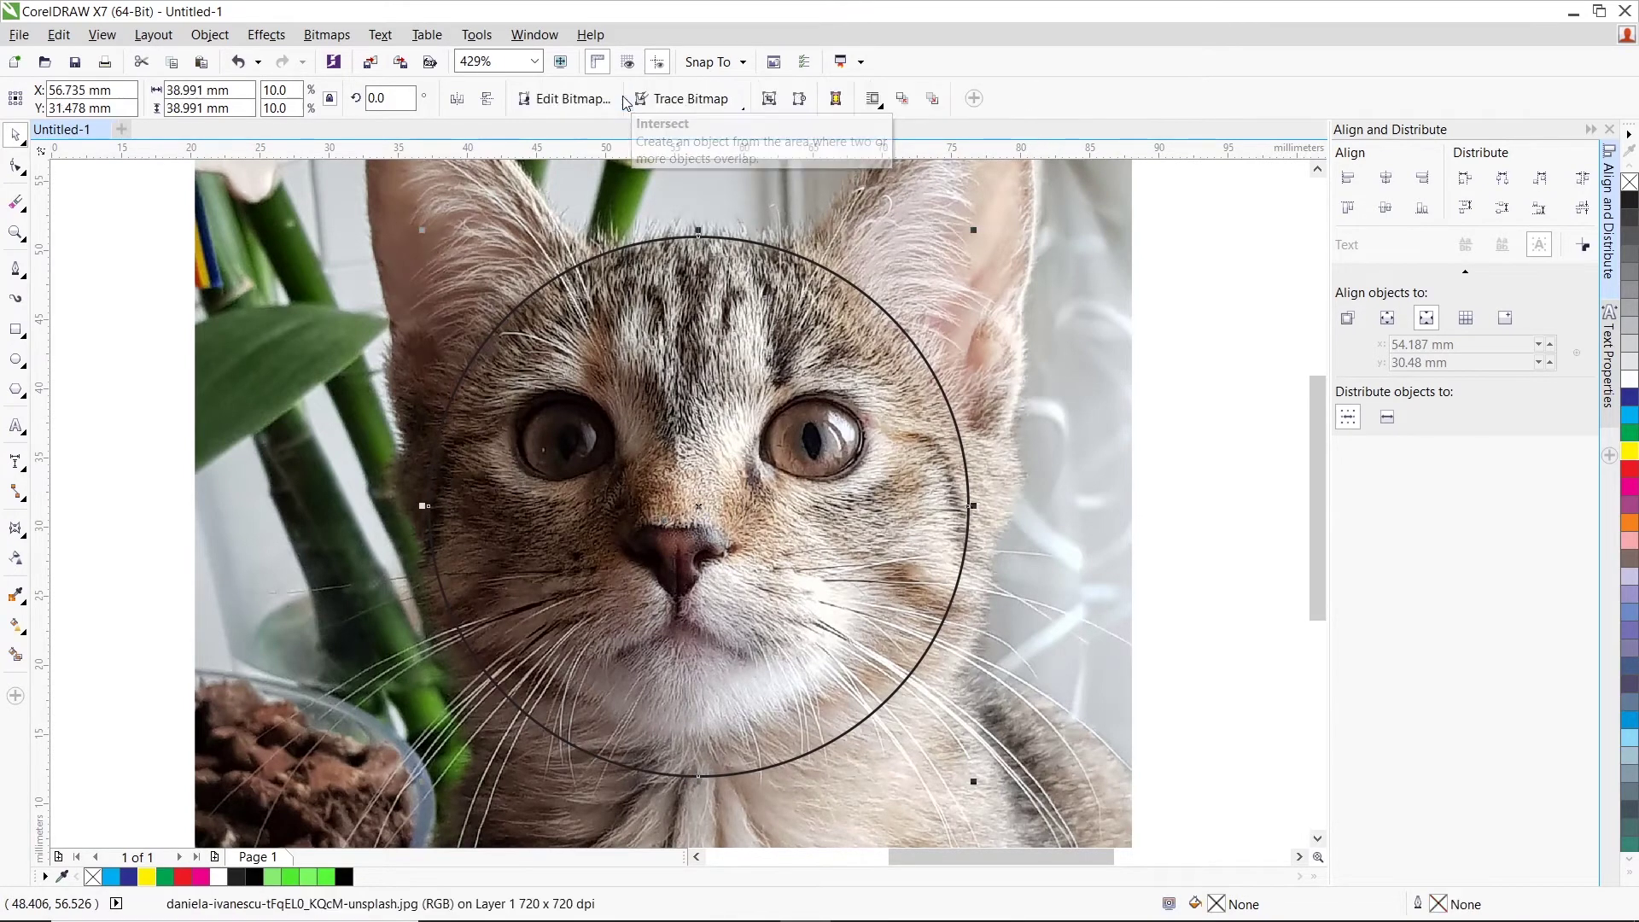
left_click(1185, 375)
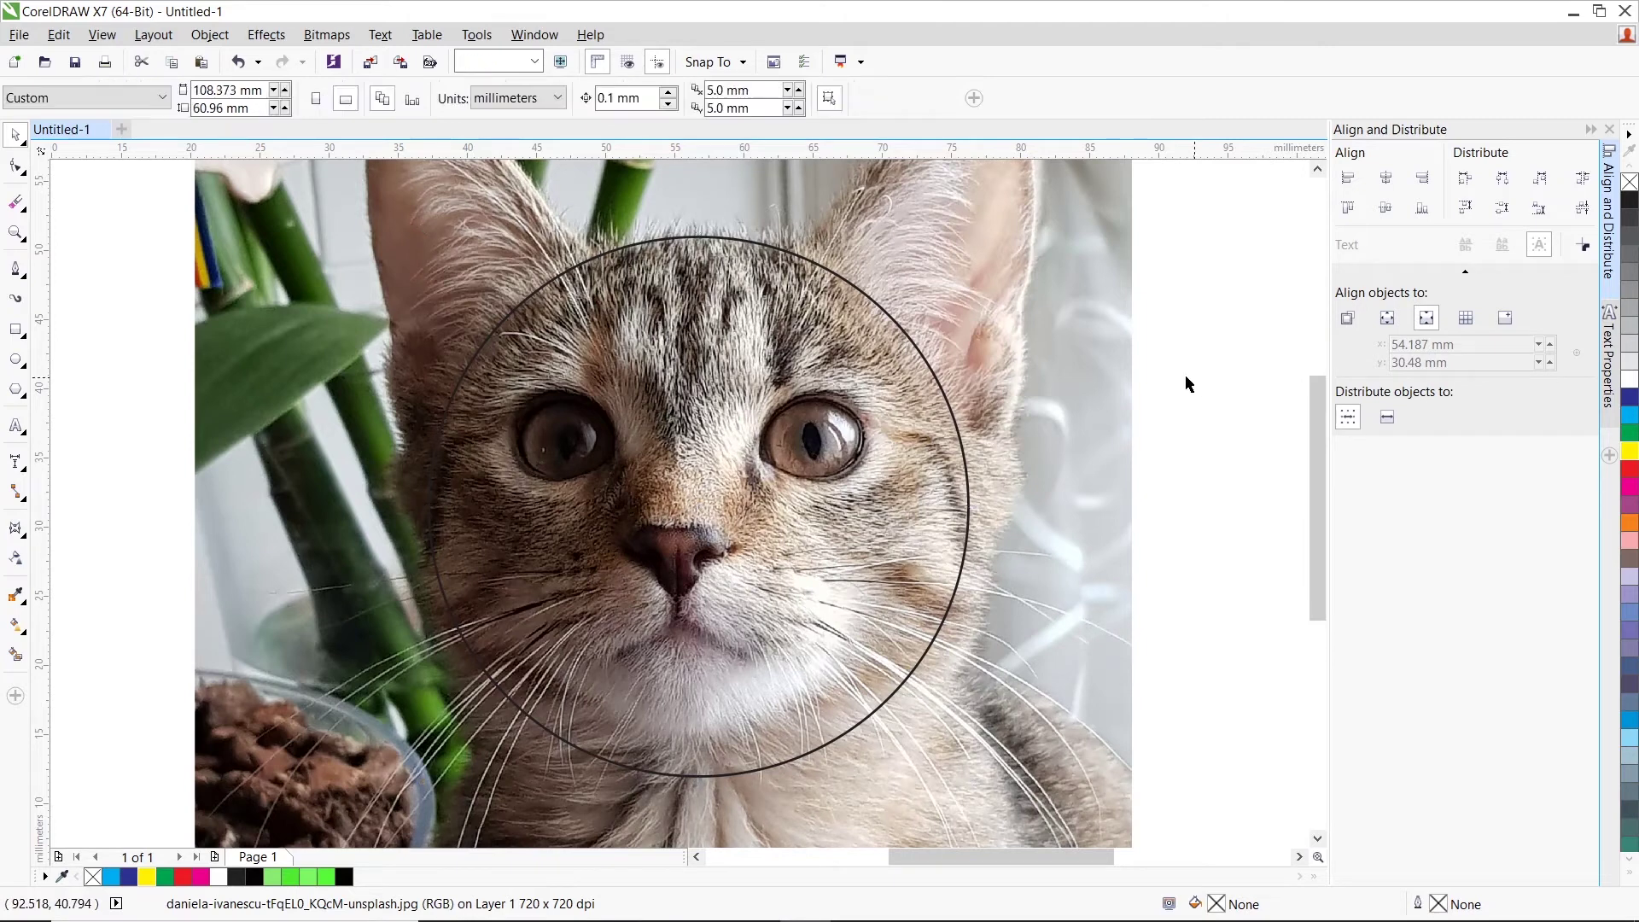
key("z")
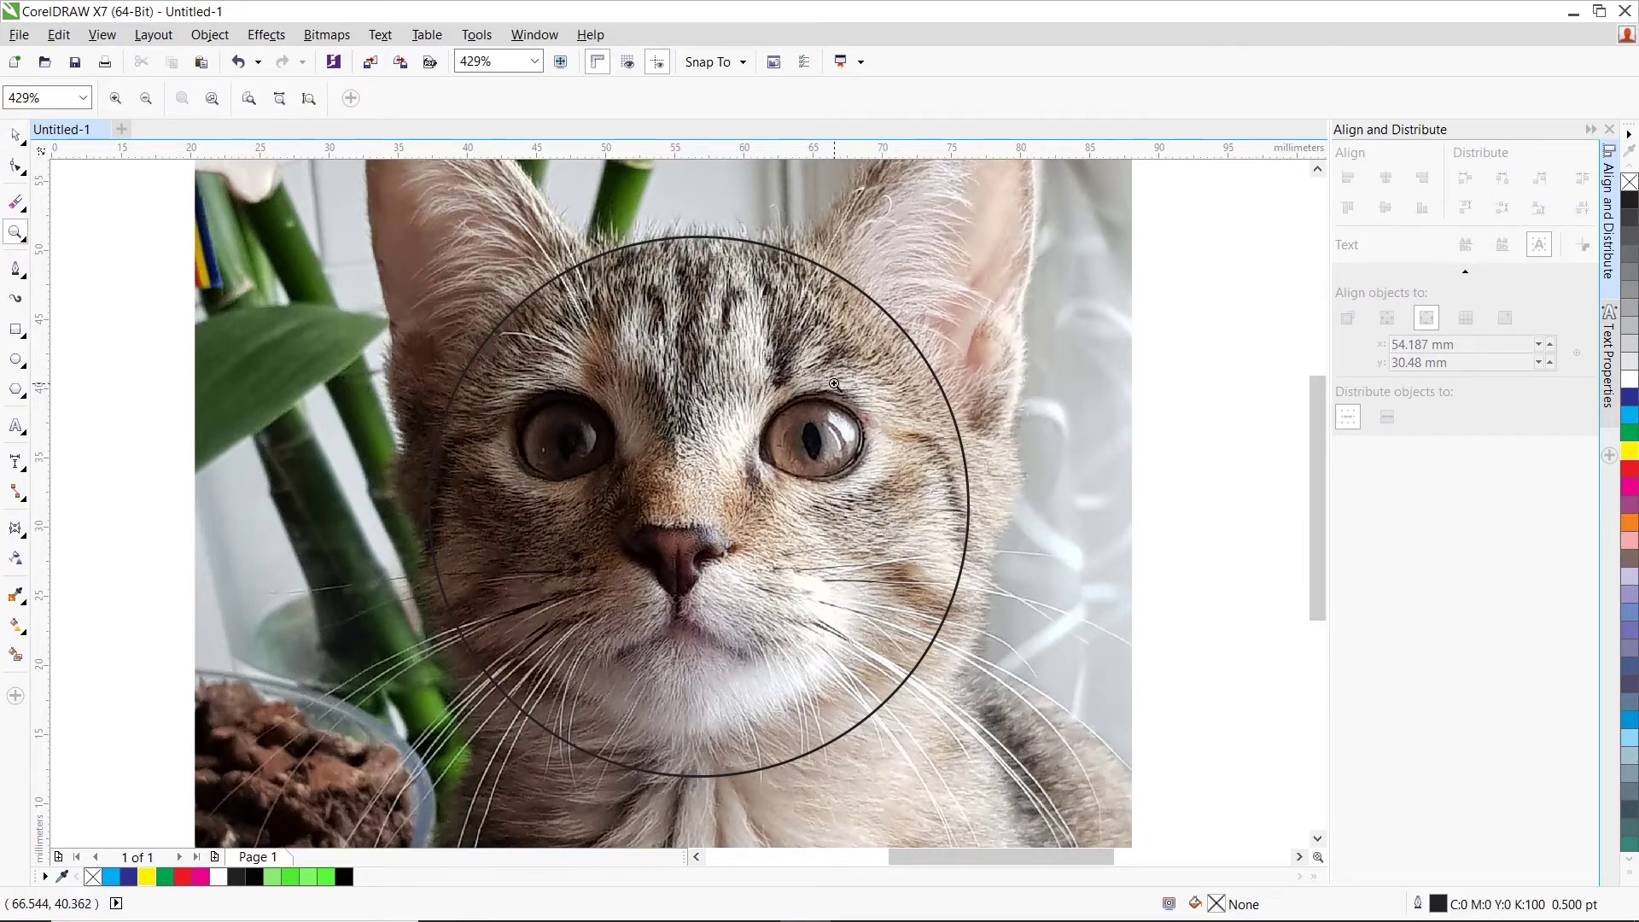
Move the cat photo aside to view the round cut-out of the face, and undo the move.
right_click(787, 393)
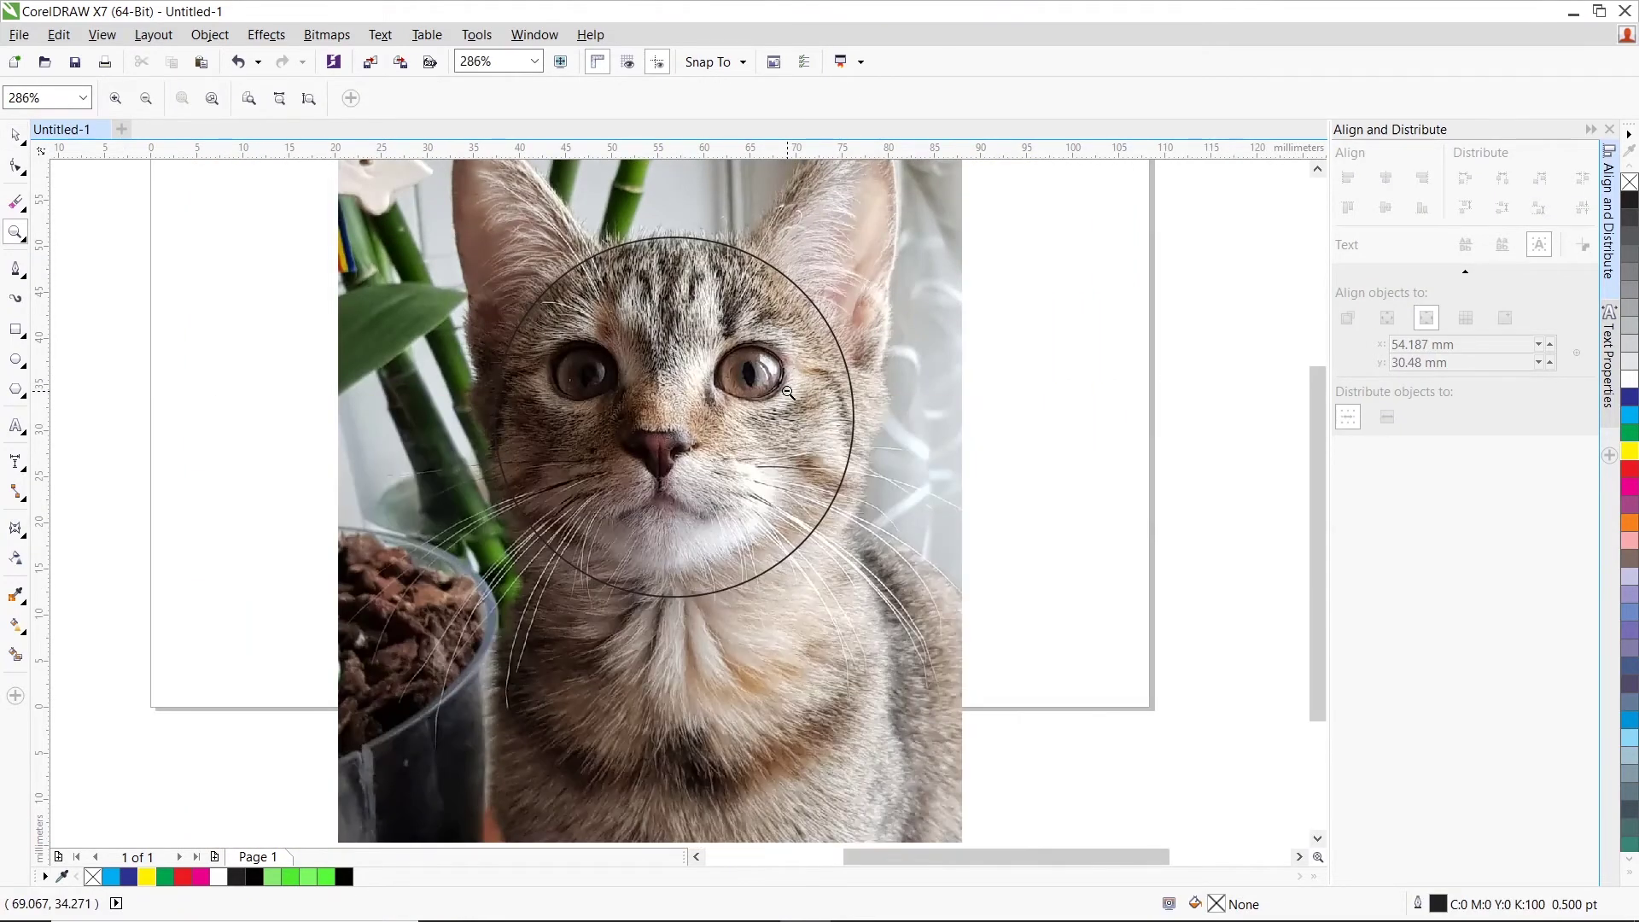
left_click(402, 211)
right_click(856, 468)
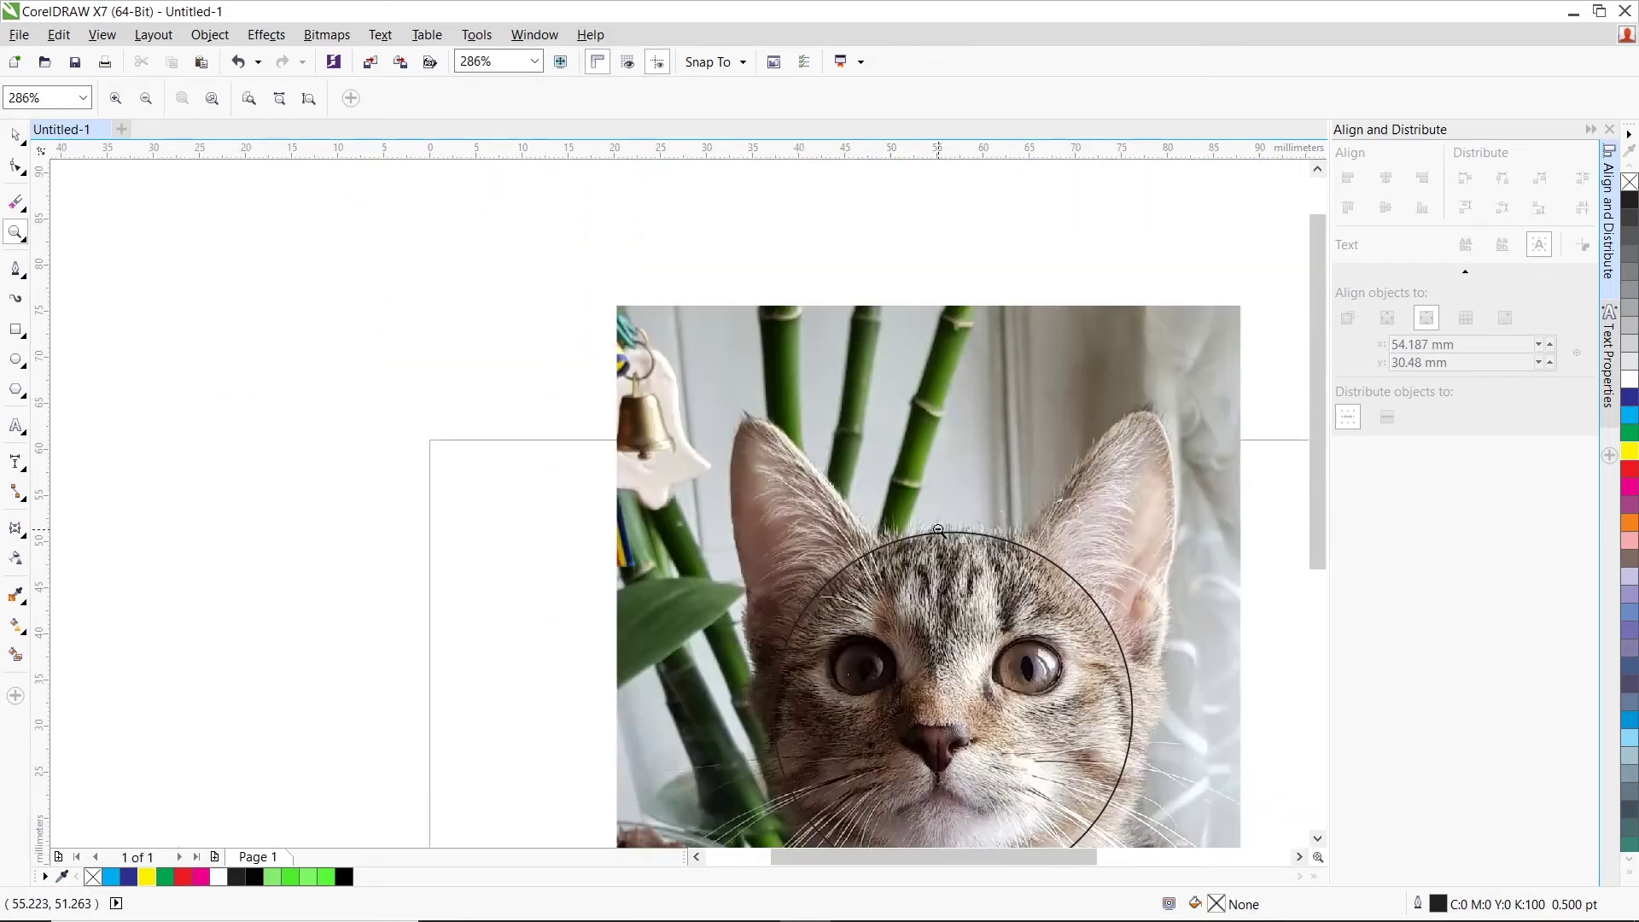
right_click(935, 527)
left_click(16, 135)
left_click(740, 415)
left_click_drag(740, 415, 339, 415)
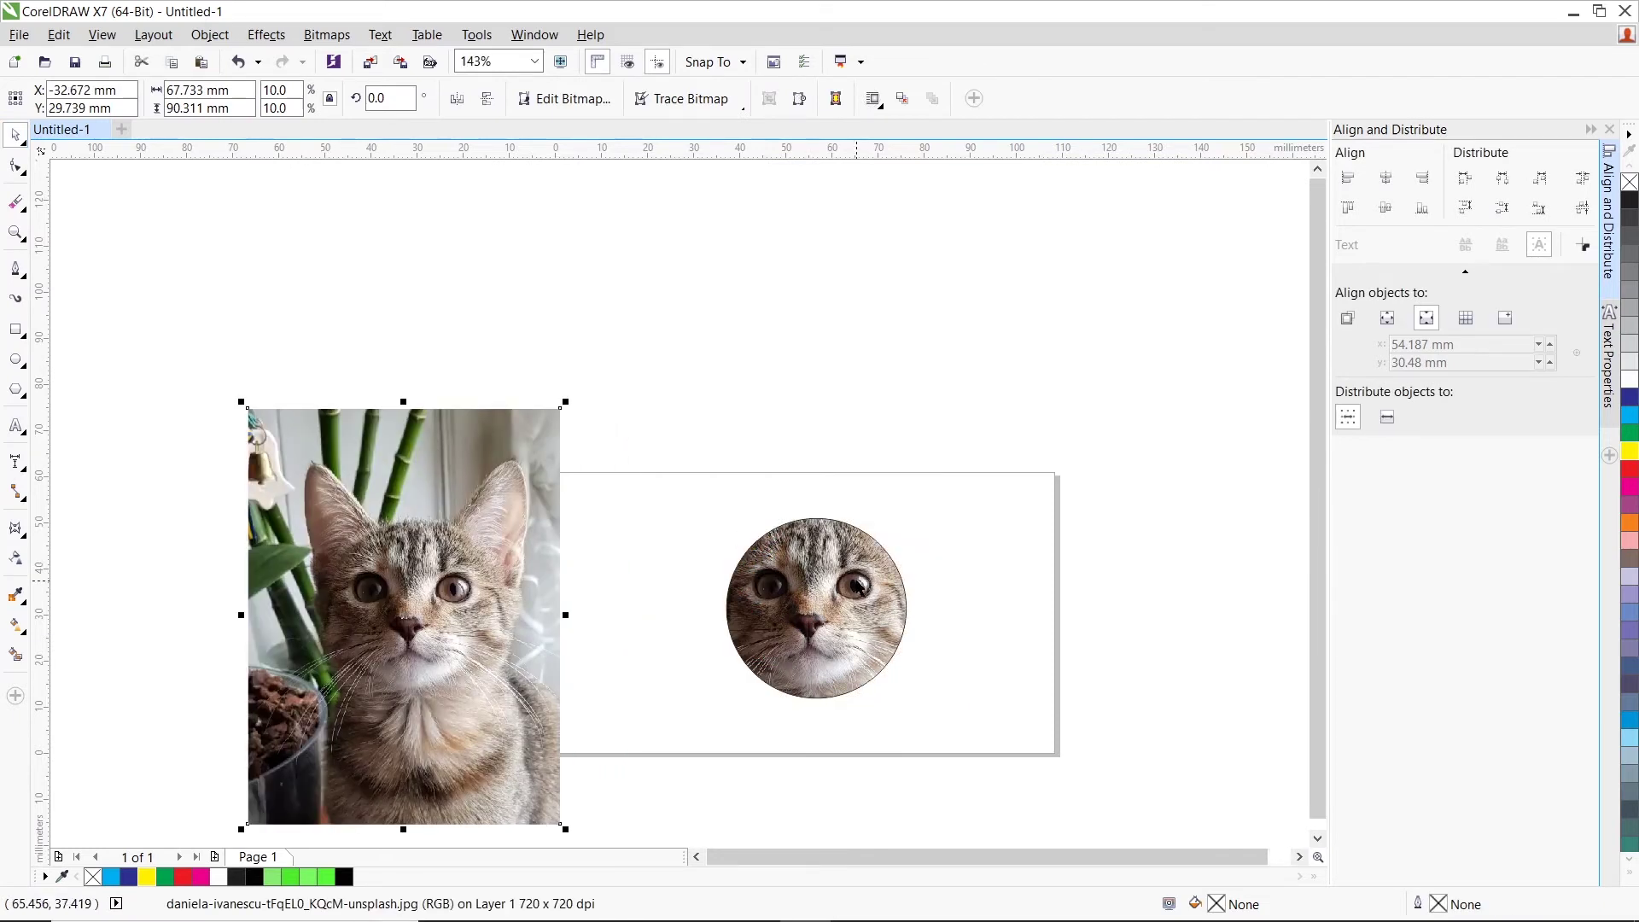
key("ctrl+z")
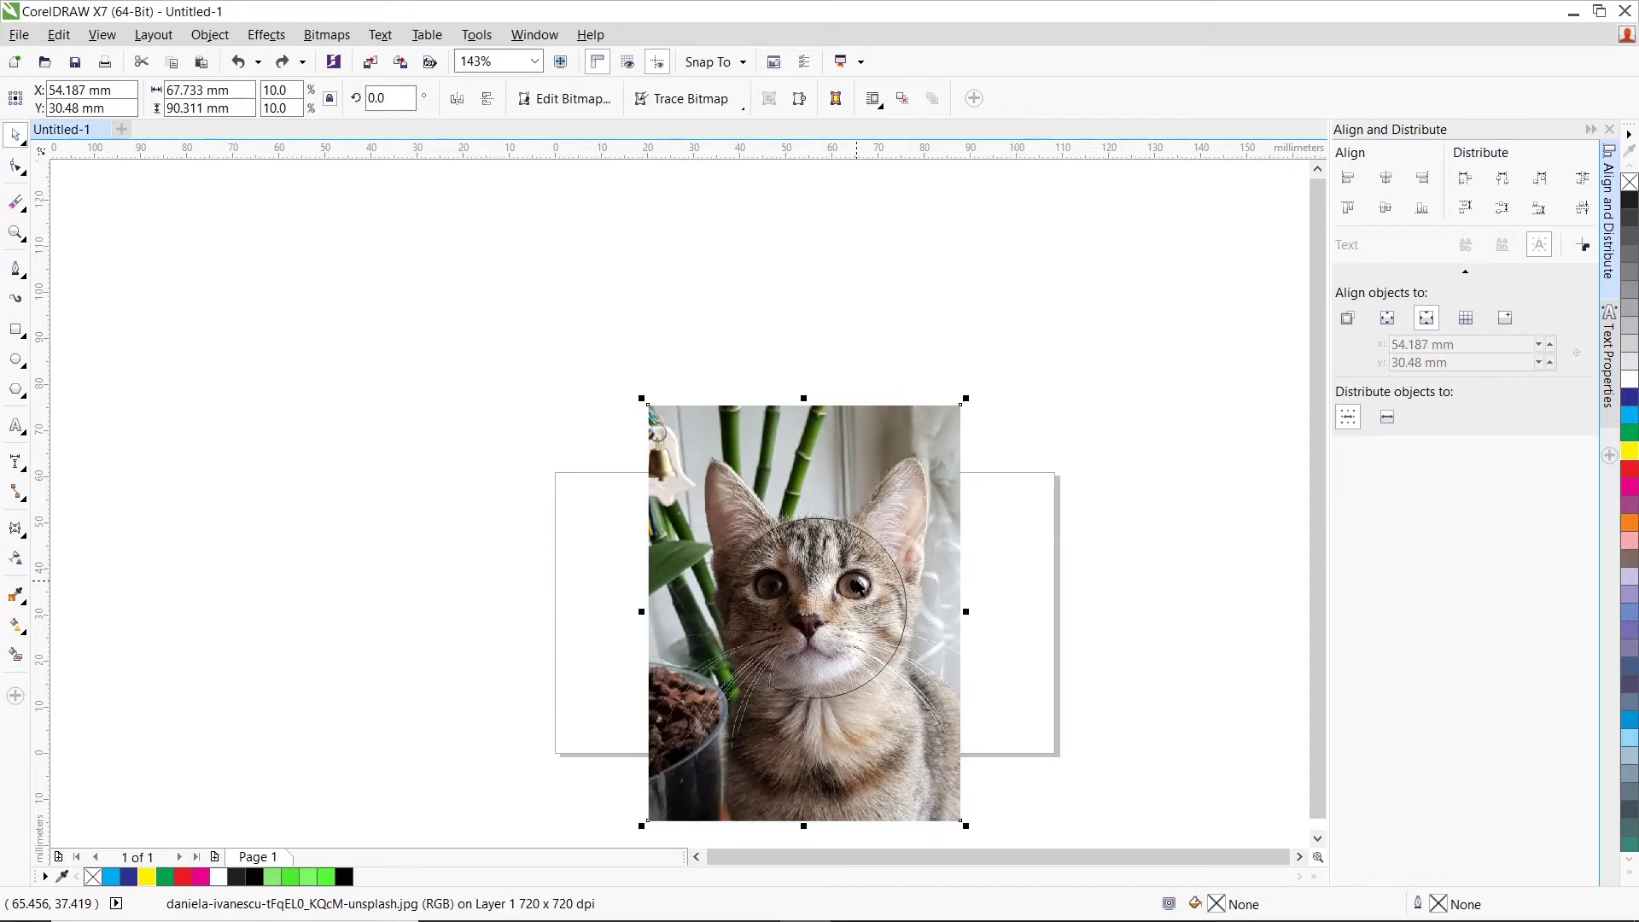
Remove the circle and its round cut-out so that only the full cat photo remains.
left_click(886, 538, "shift")
left_click(886, 538)
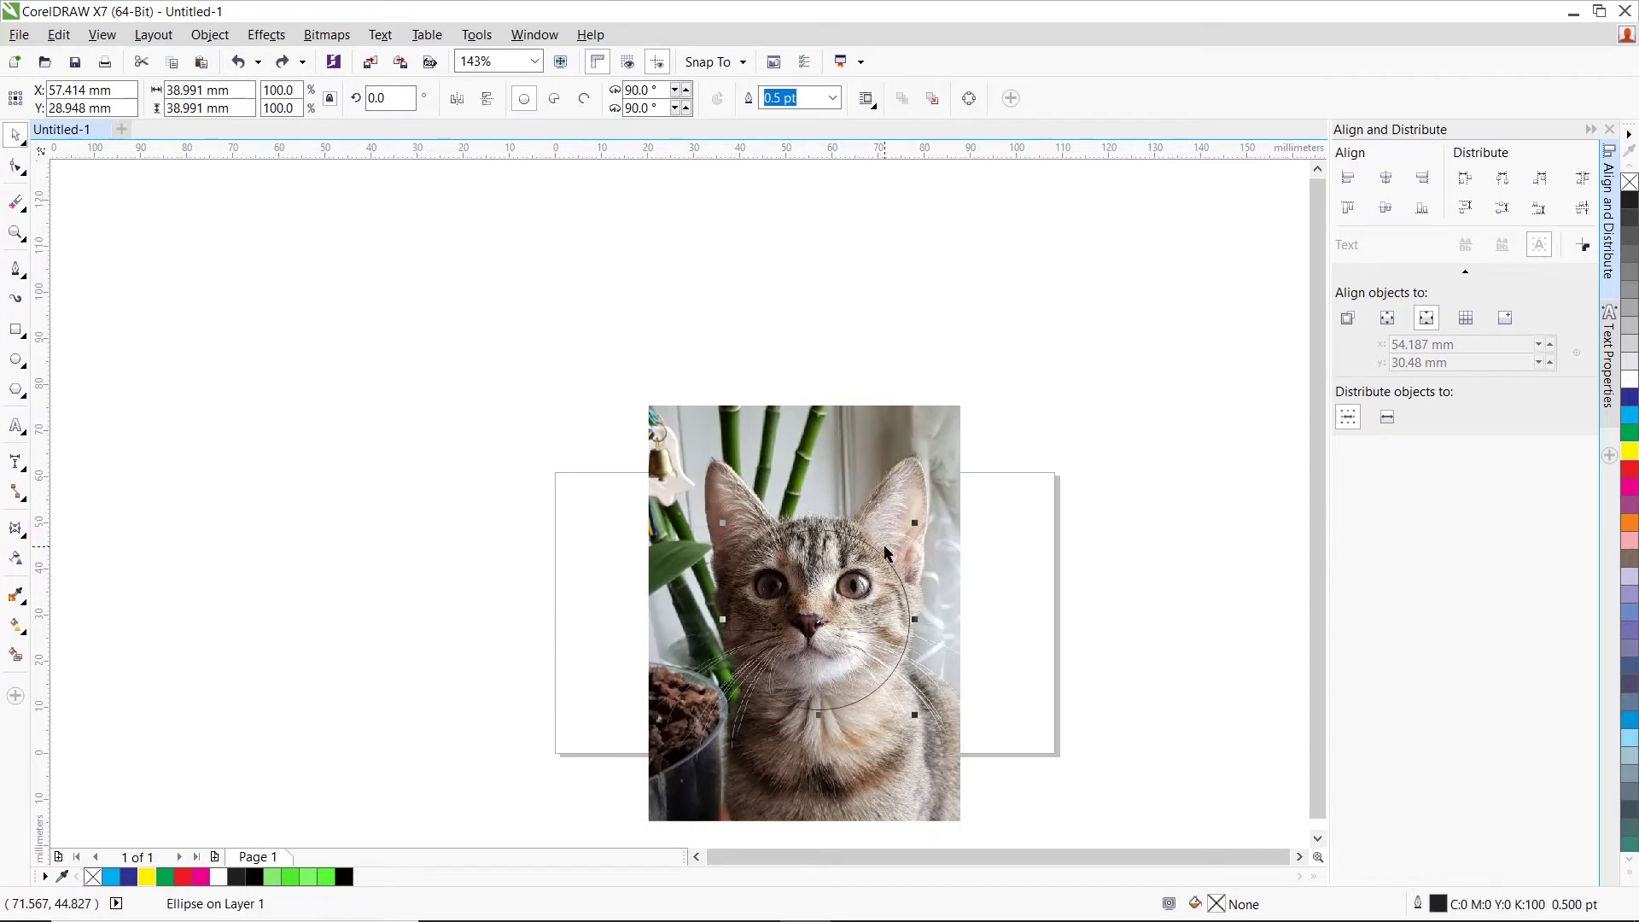
Add the text "CAT" over the cat's face and scale it to about 73 pt.
key("z")
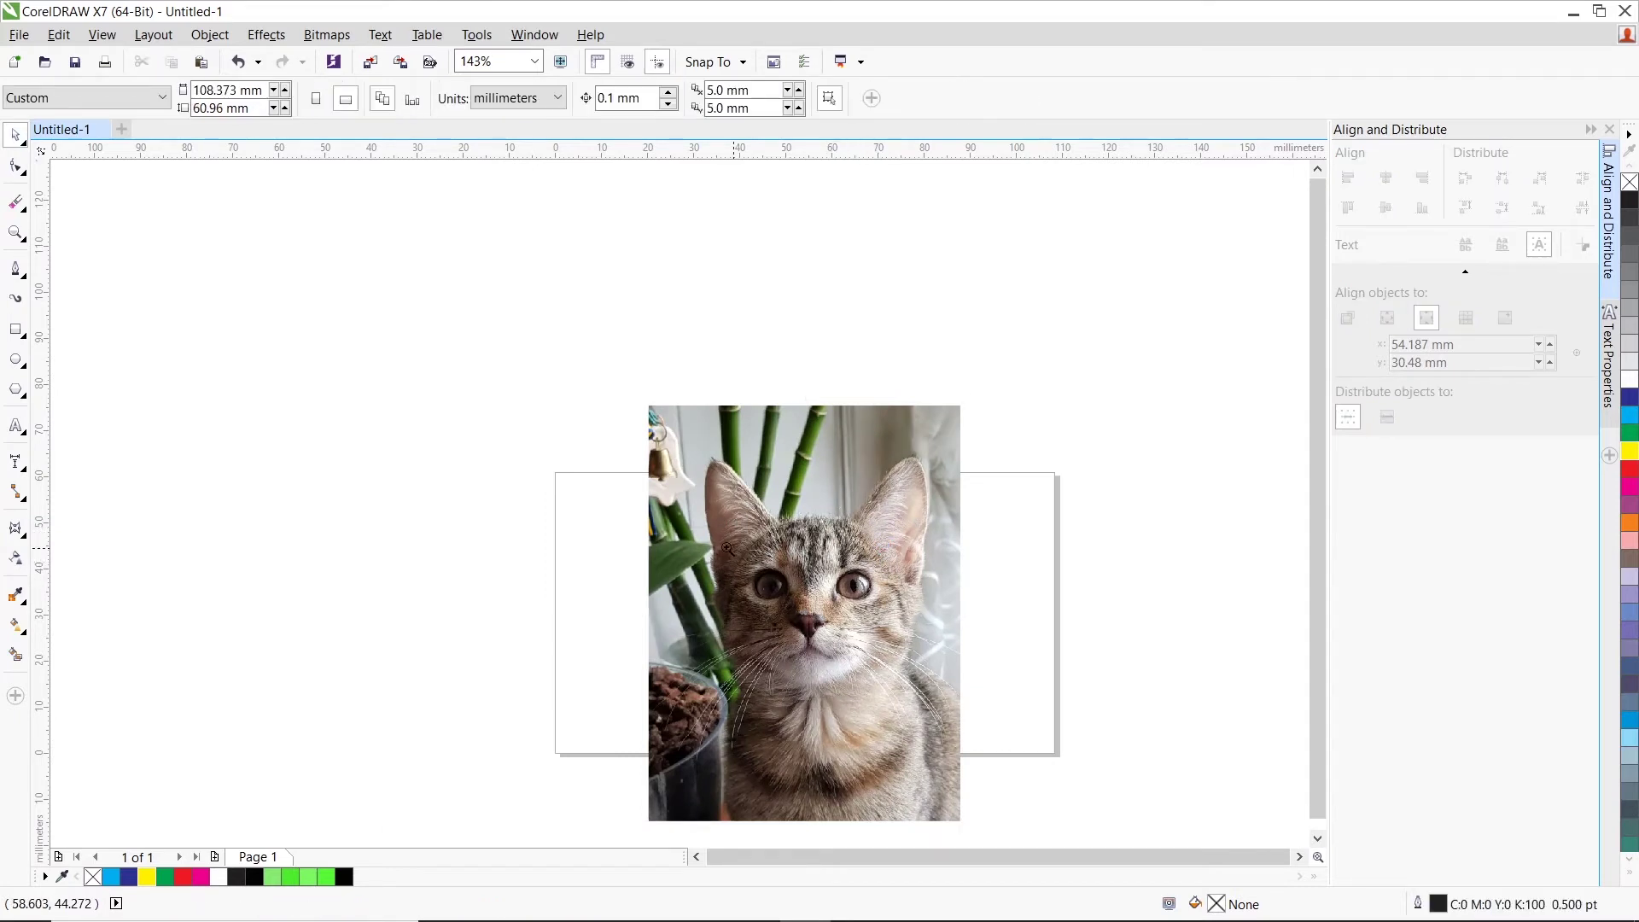
left_click_drag(582, 457, 1084, 763)
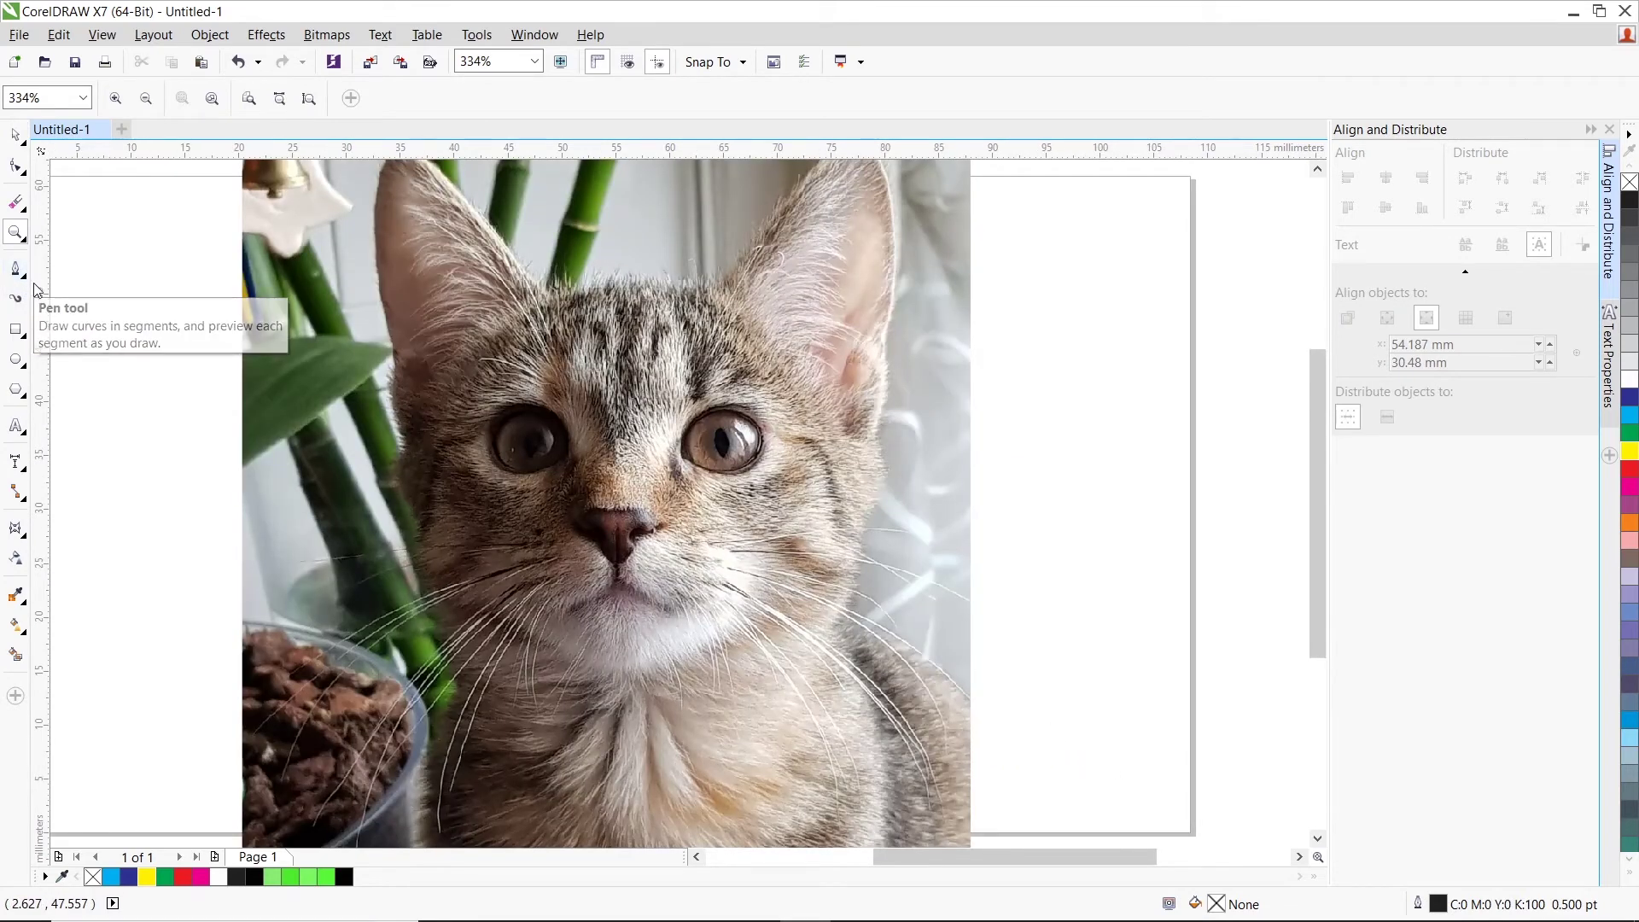
key("F8")
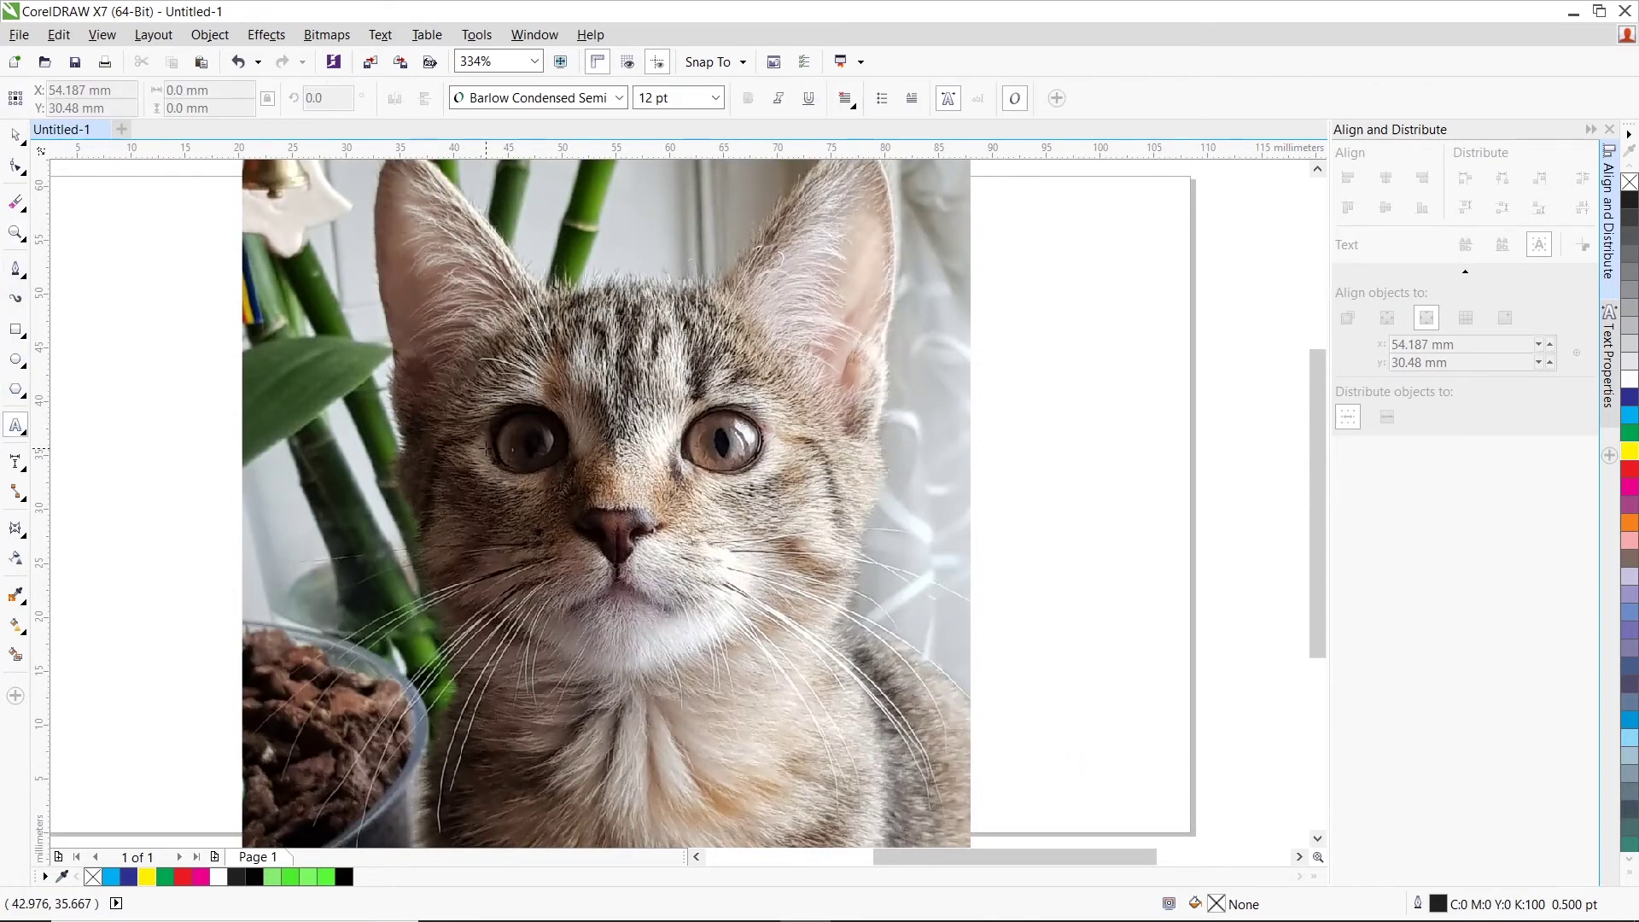
left_click(493, 498)
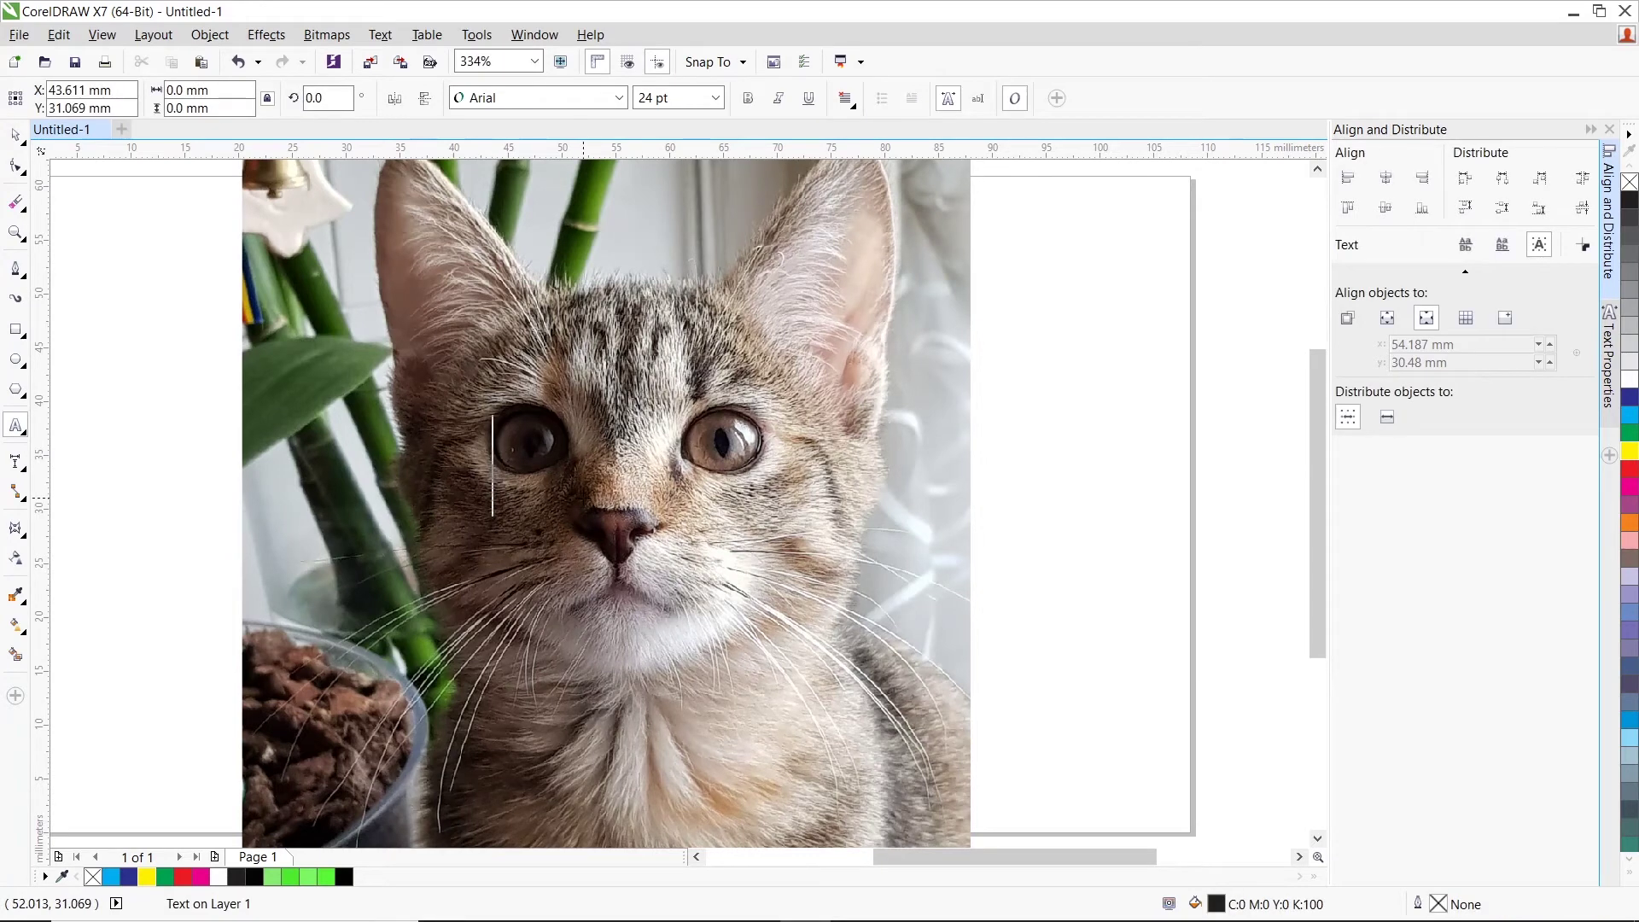
type("CAT")
left_click(17, 136)
left_click_drag(672, 504, 708, 526)
left_click_drag(913, 659, 846, 574)
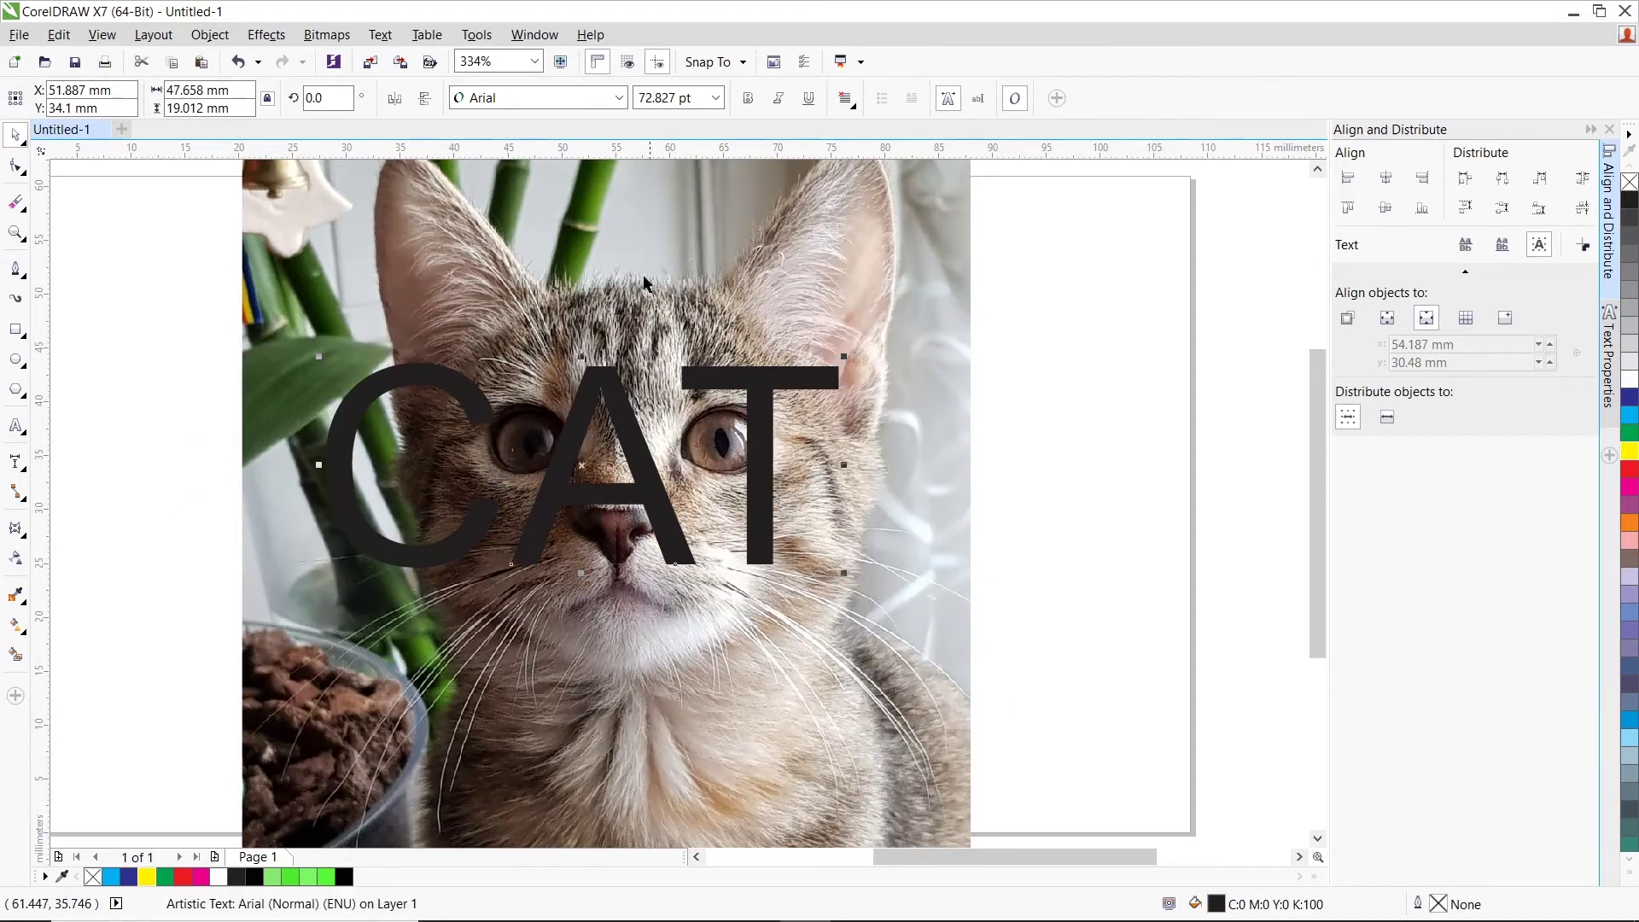
Set the CAT text's font to Bauhaus 93 and centre it roughly over the cat's face.
left_click(616, 99)
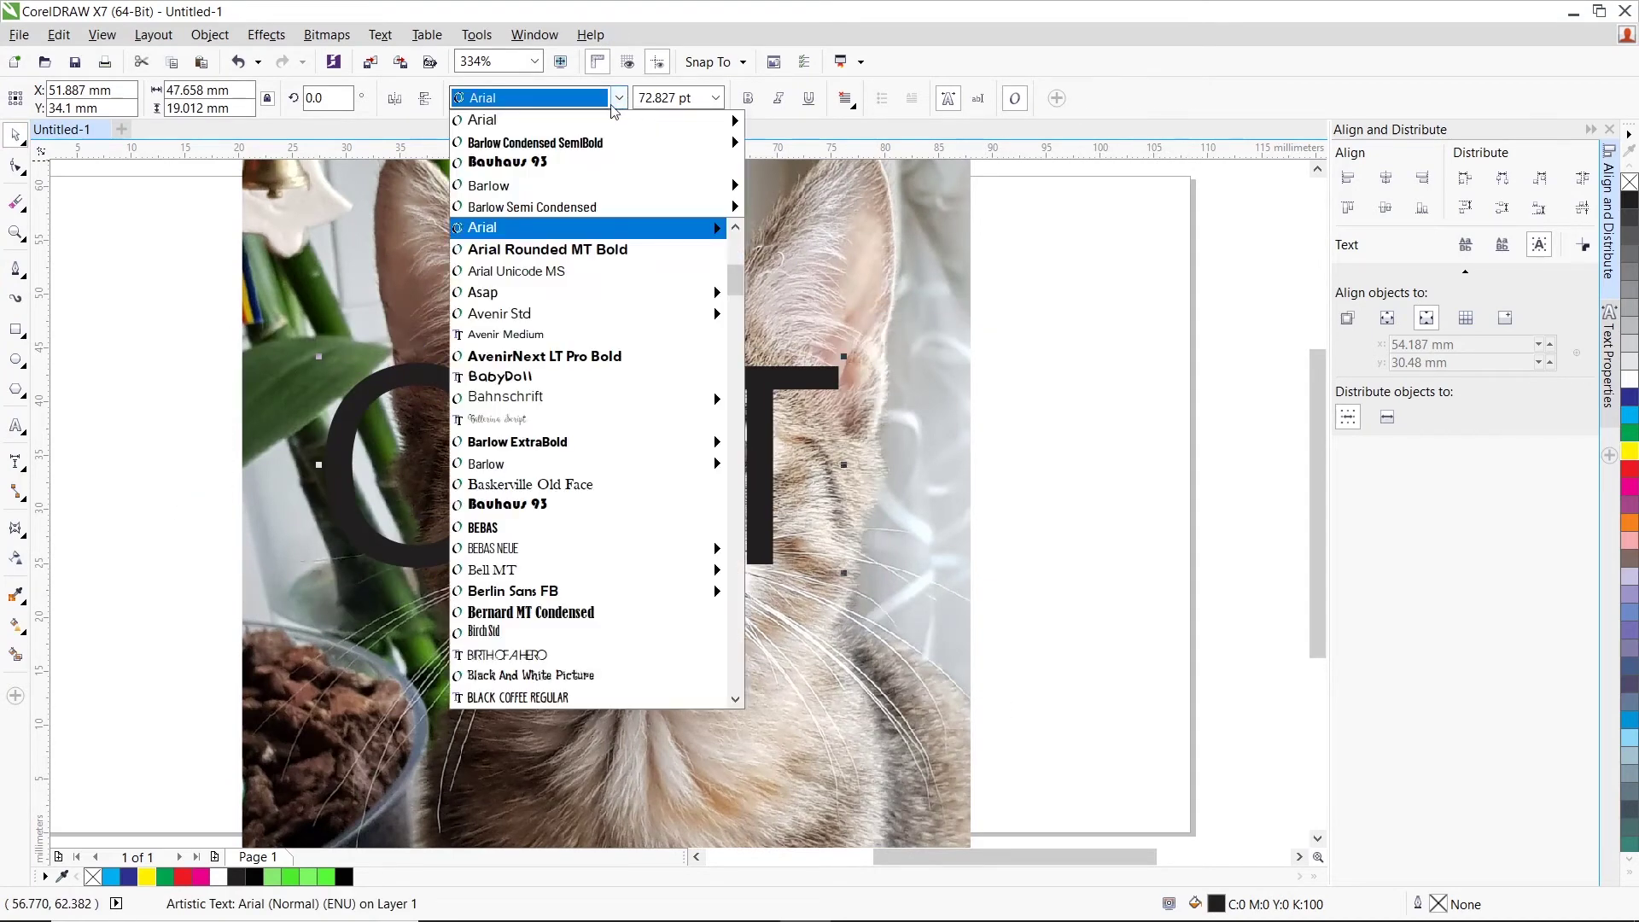
left_click(546, 155)
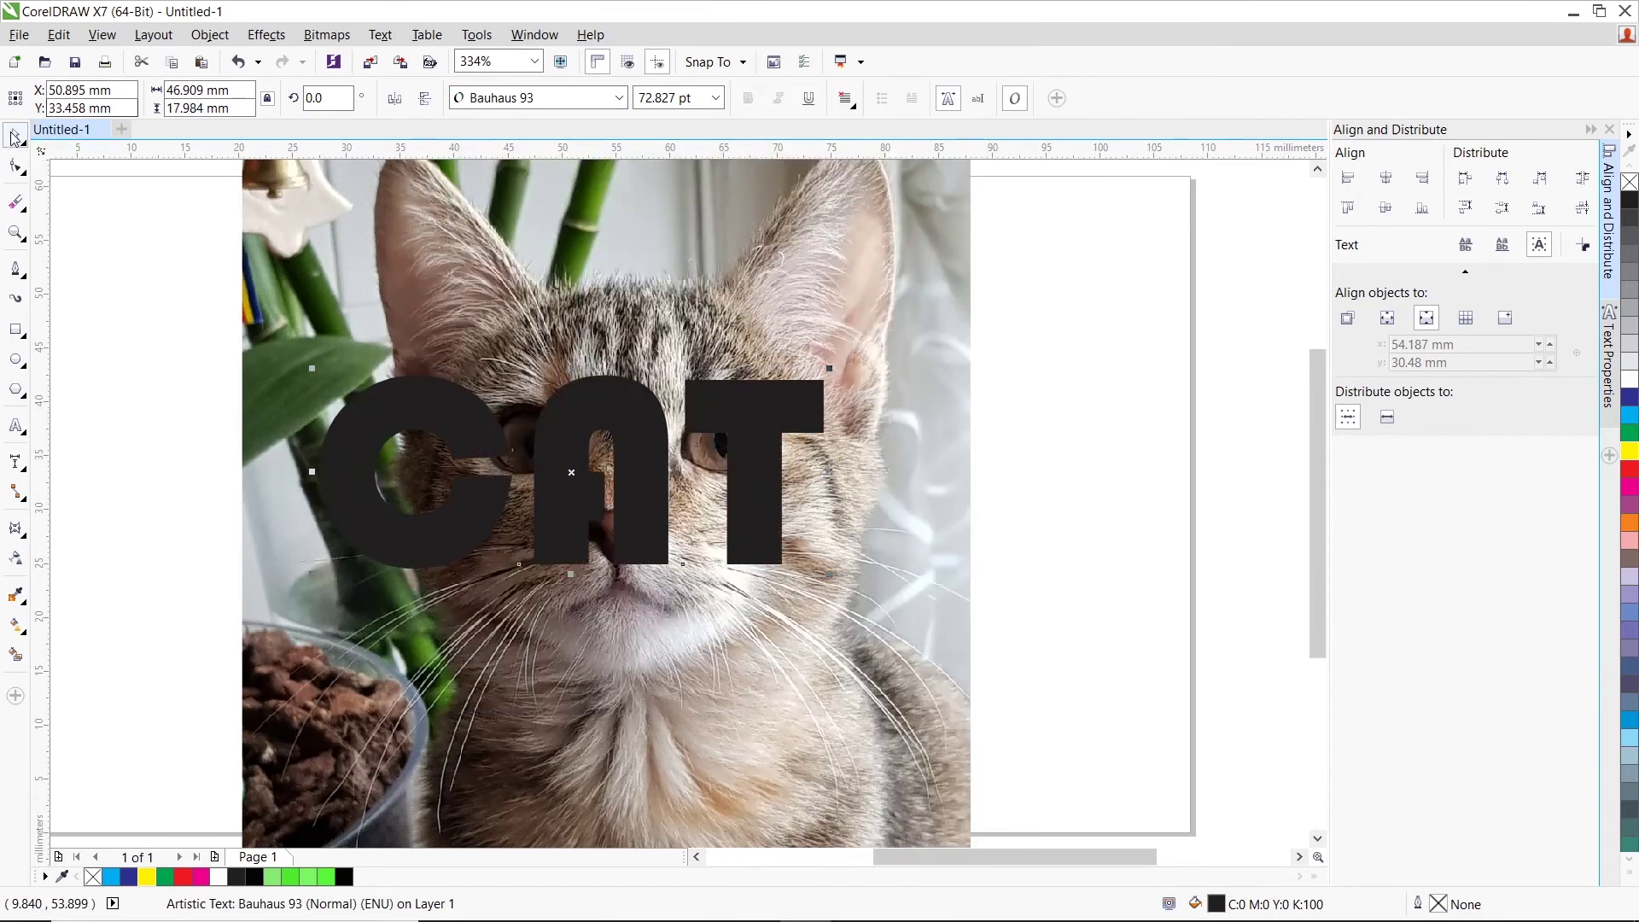
left_click_drag(417, 402, 469, 404)
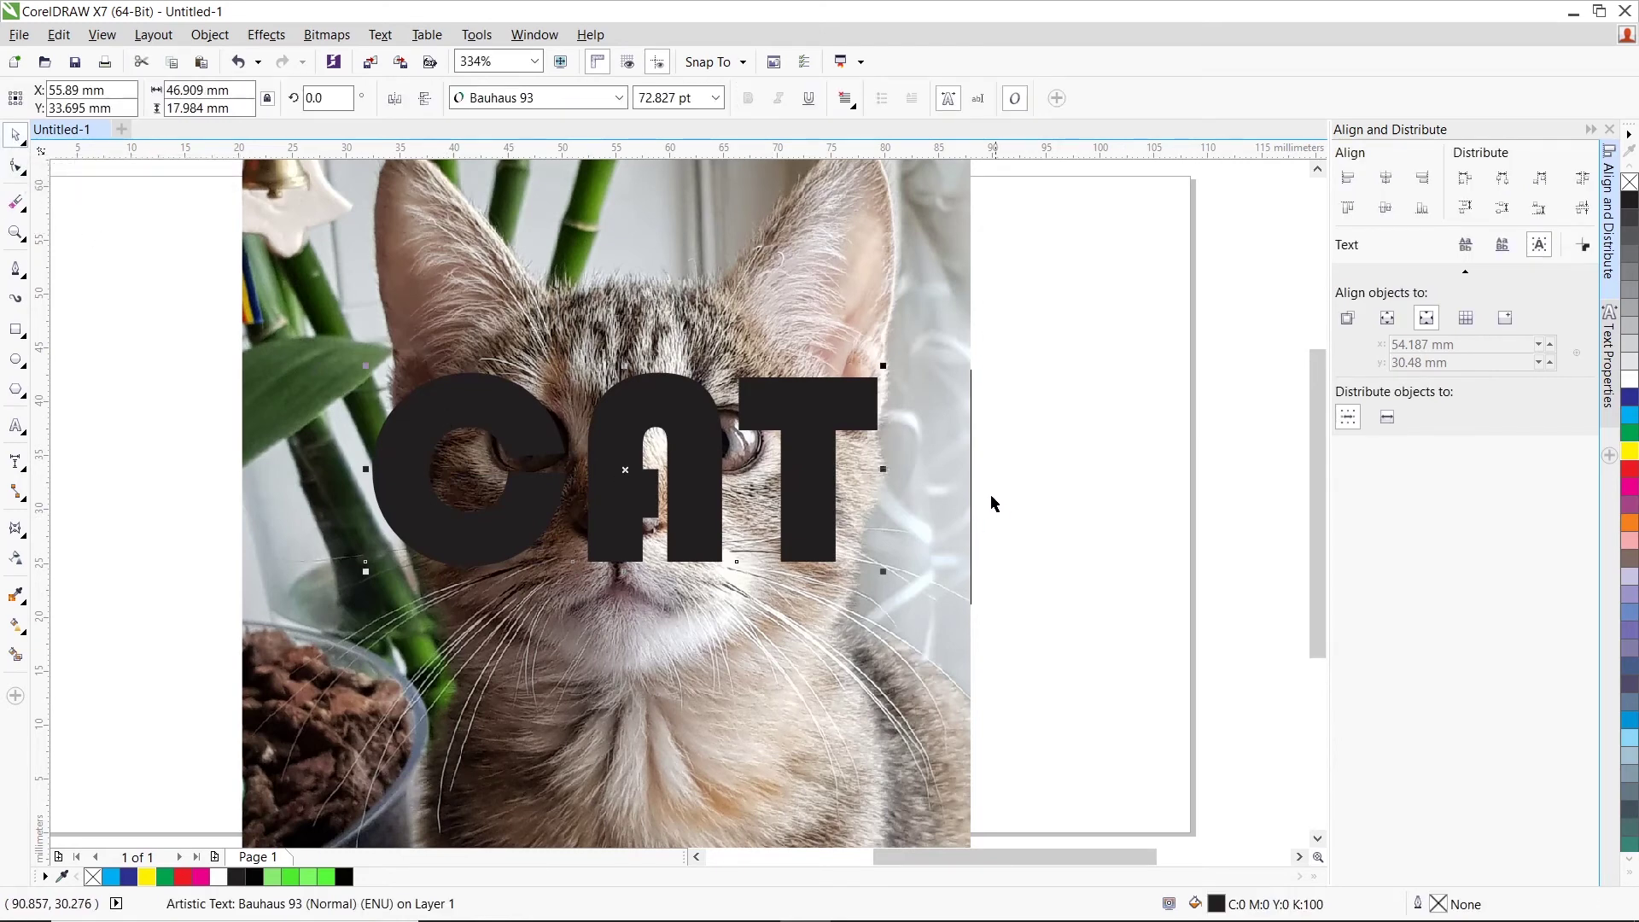
Intersect the CAT text with the cat photo to create lettering filled with the photo.
left_click(967, 469, "shift")
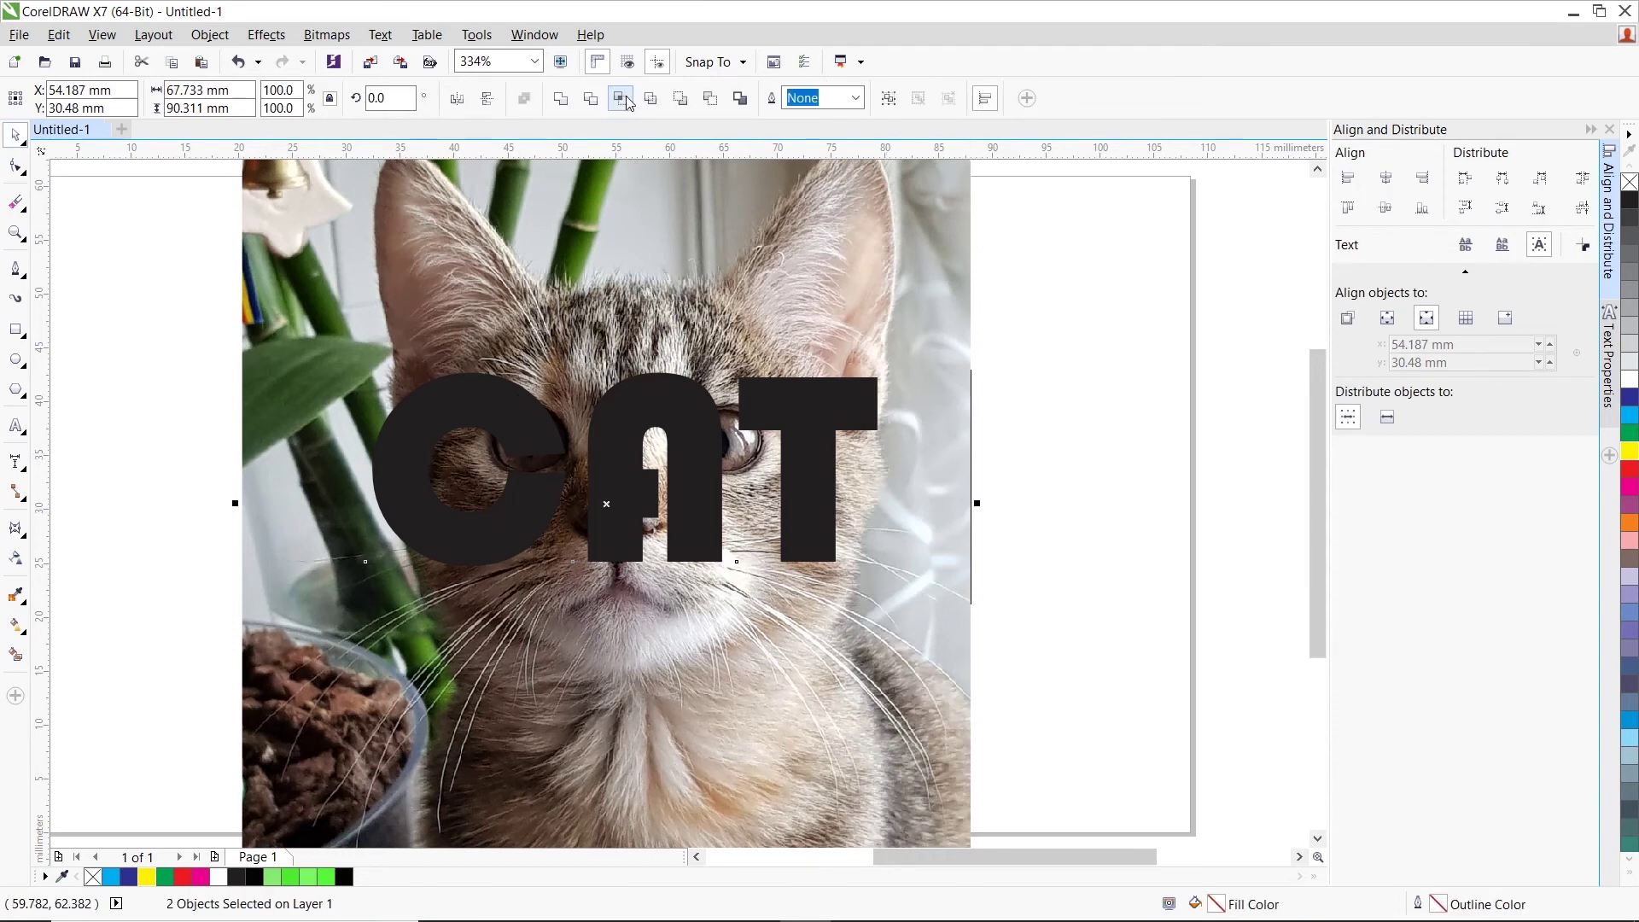
left_click(896, 350)
left_click(1047, 362)
Move the black CAT text, the cat photo and the photo-filled lettering apart to view each separately.
left_click_drag(817, 420, 1222, 418)
left_click_drag(249, 276, 216, 276)
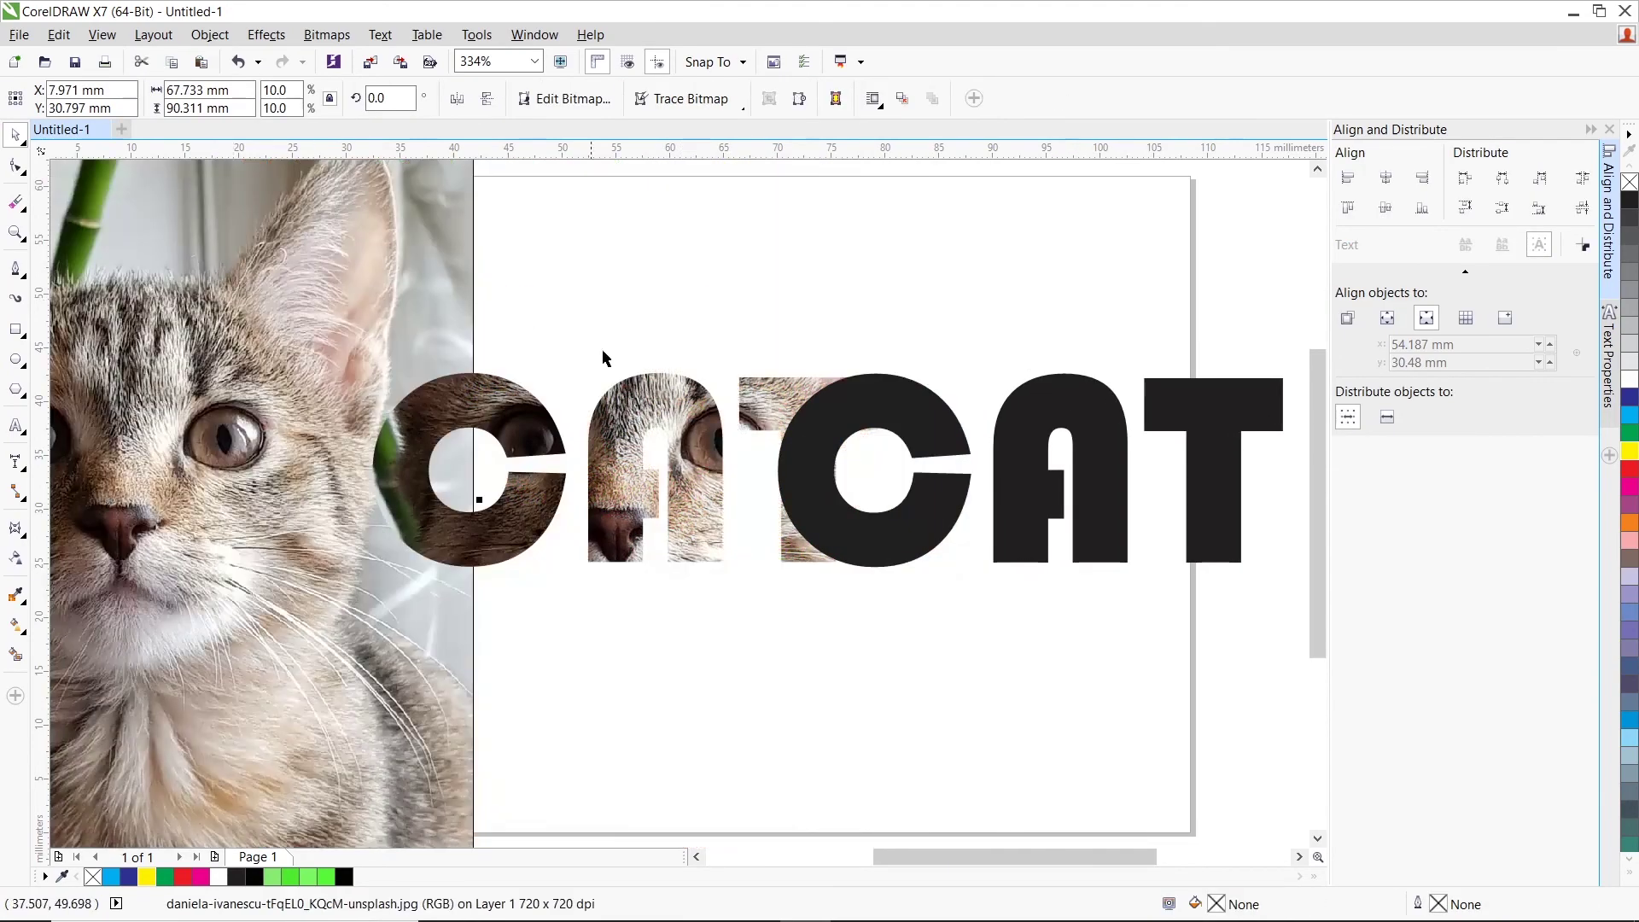
left_click_drag(877, 432, 844, 680)
left_click_drag(803, 472, 1055, 434)
left_click(962, 285)
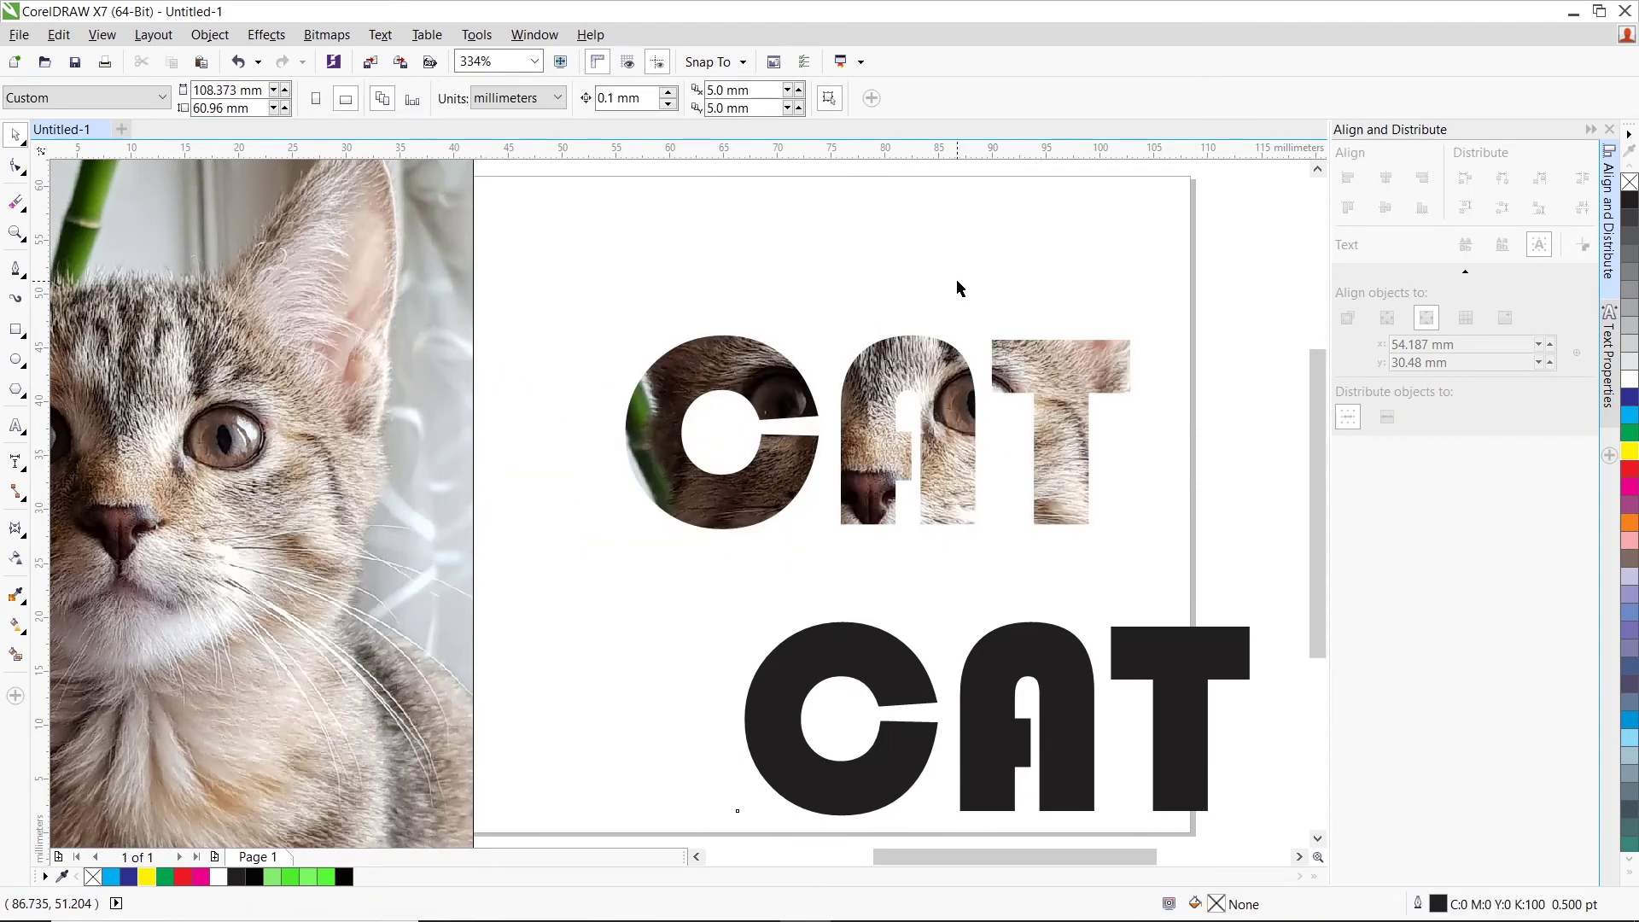
Undo the last three moves of the photo-filled lettering, the black text and the cat photo.
key("ctrl+z")
key("ctrl+z")
key("ctrl+z")
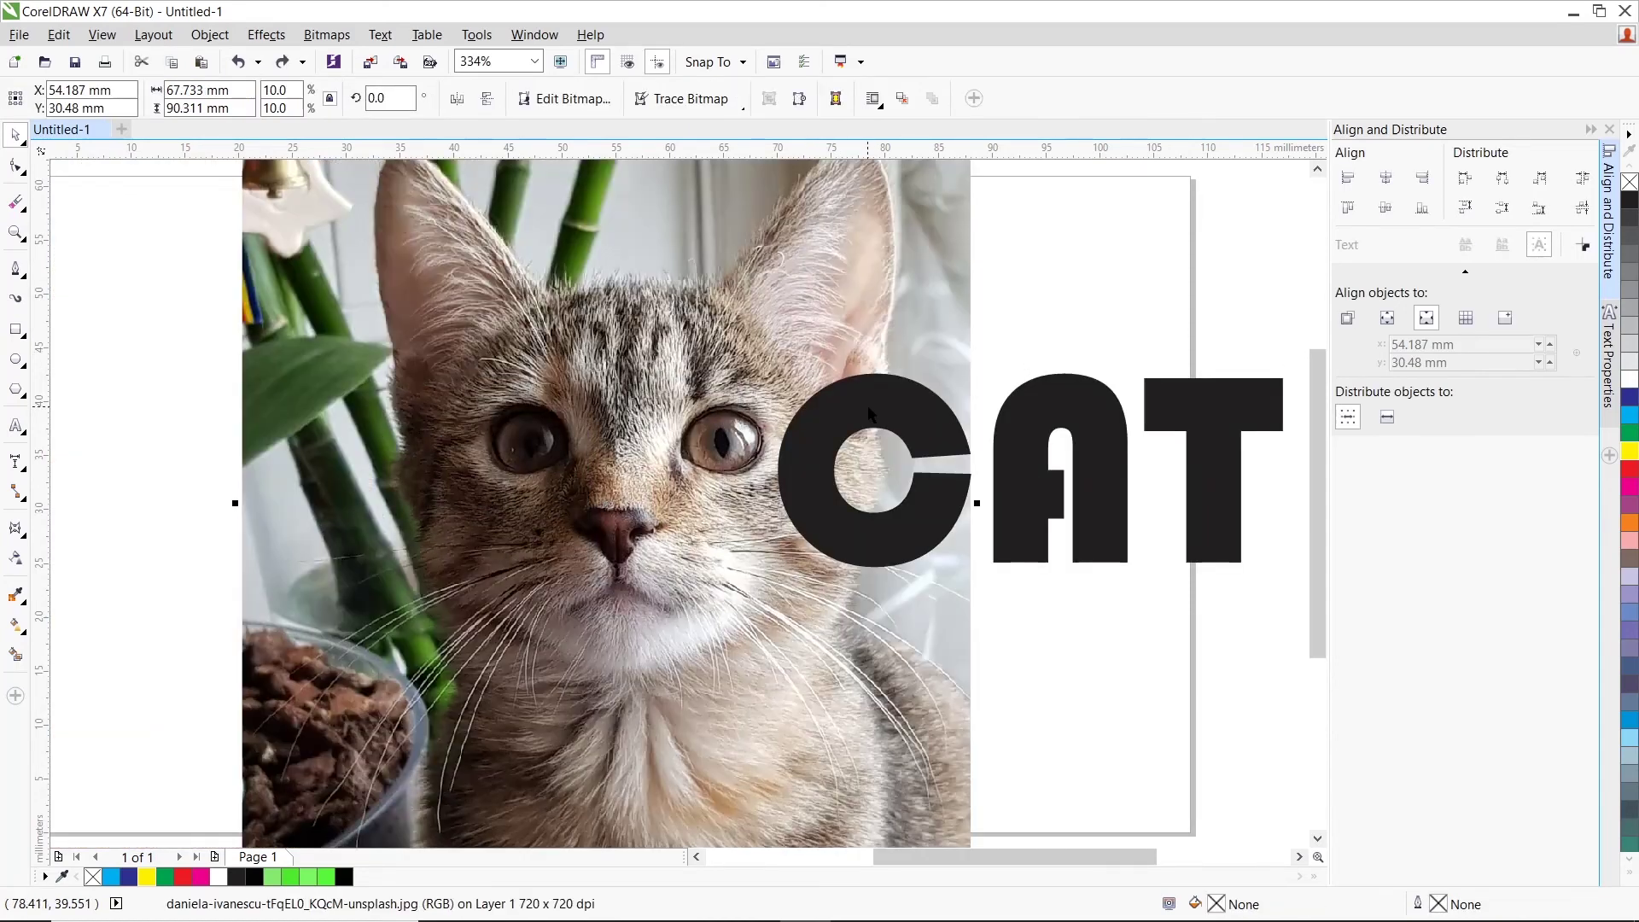
Clear the page by deleting the black CAT text, the cat photo and the photo-filled lettering.
left_click(871, 406)
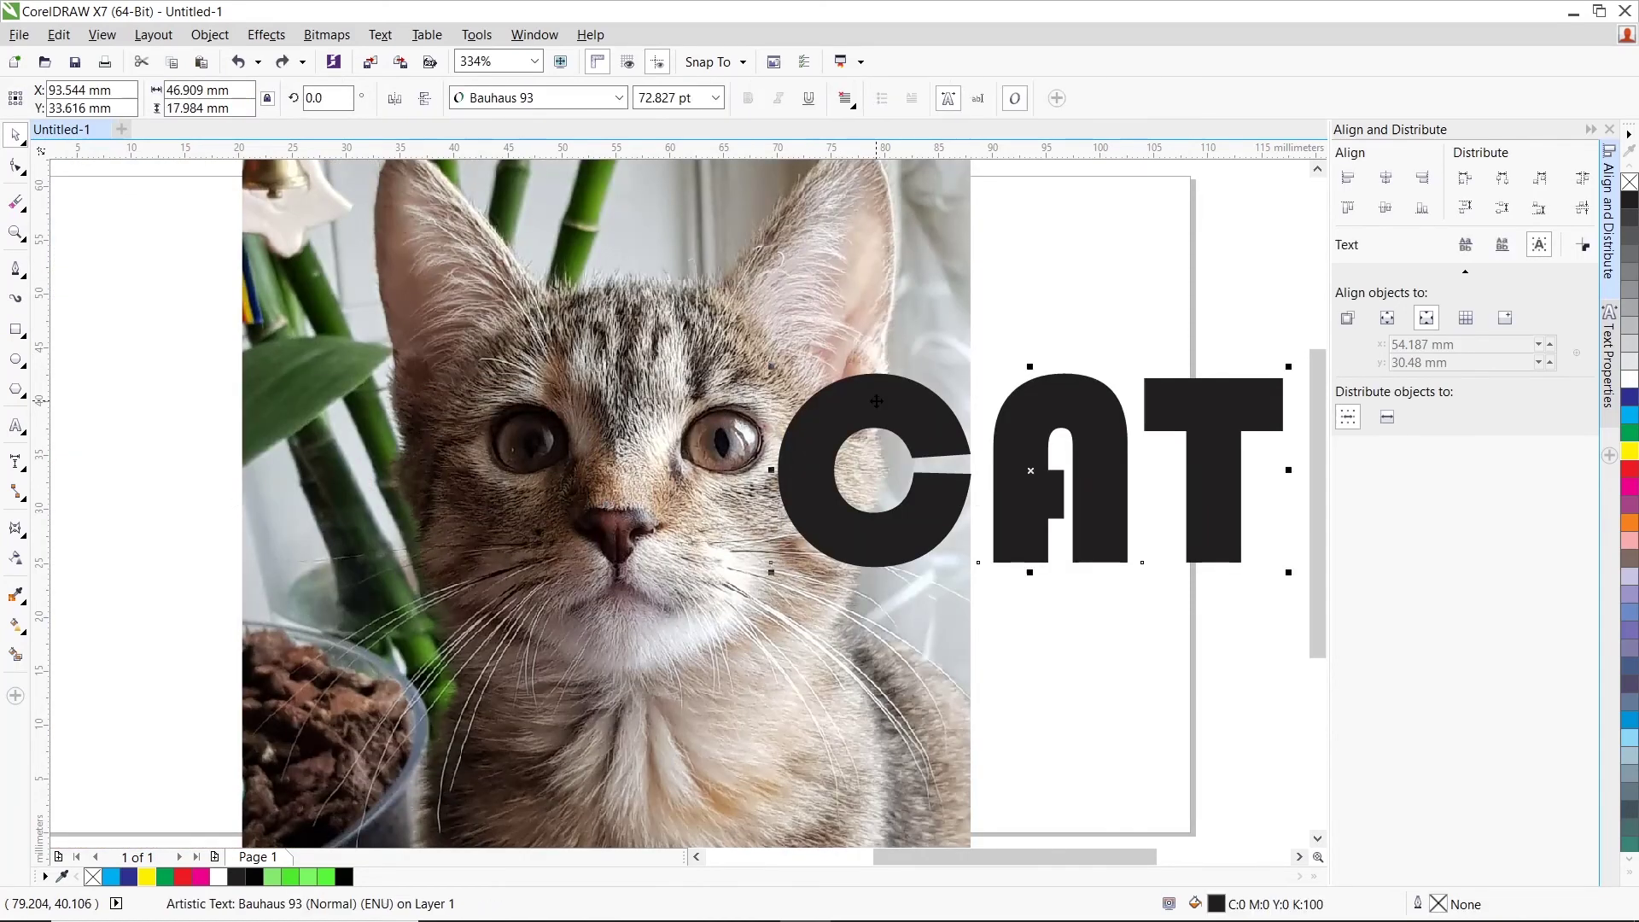
key("Delete")
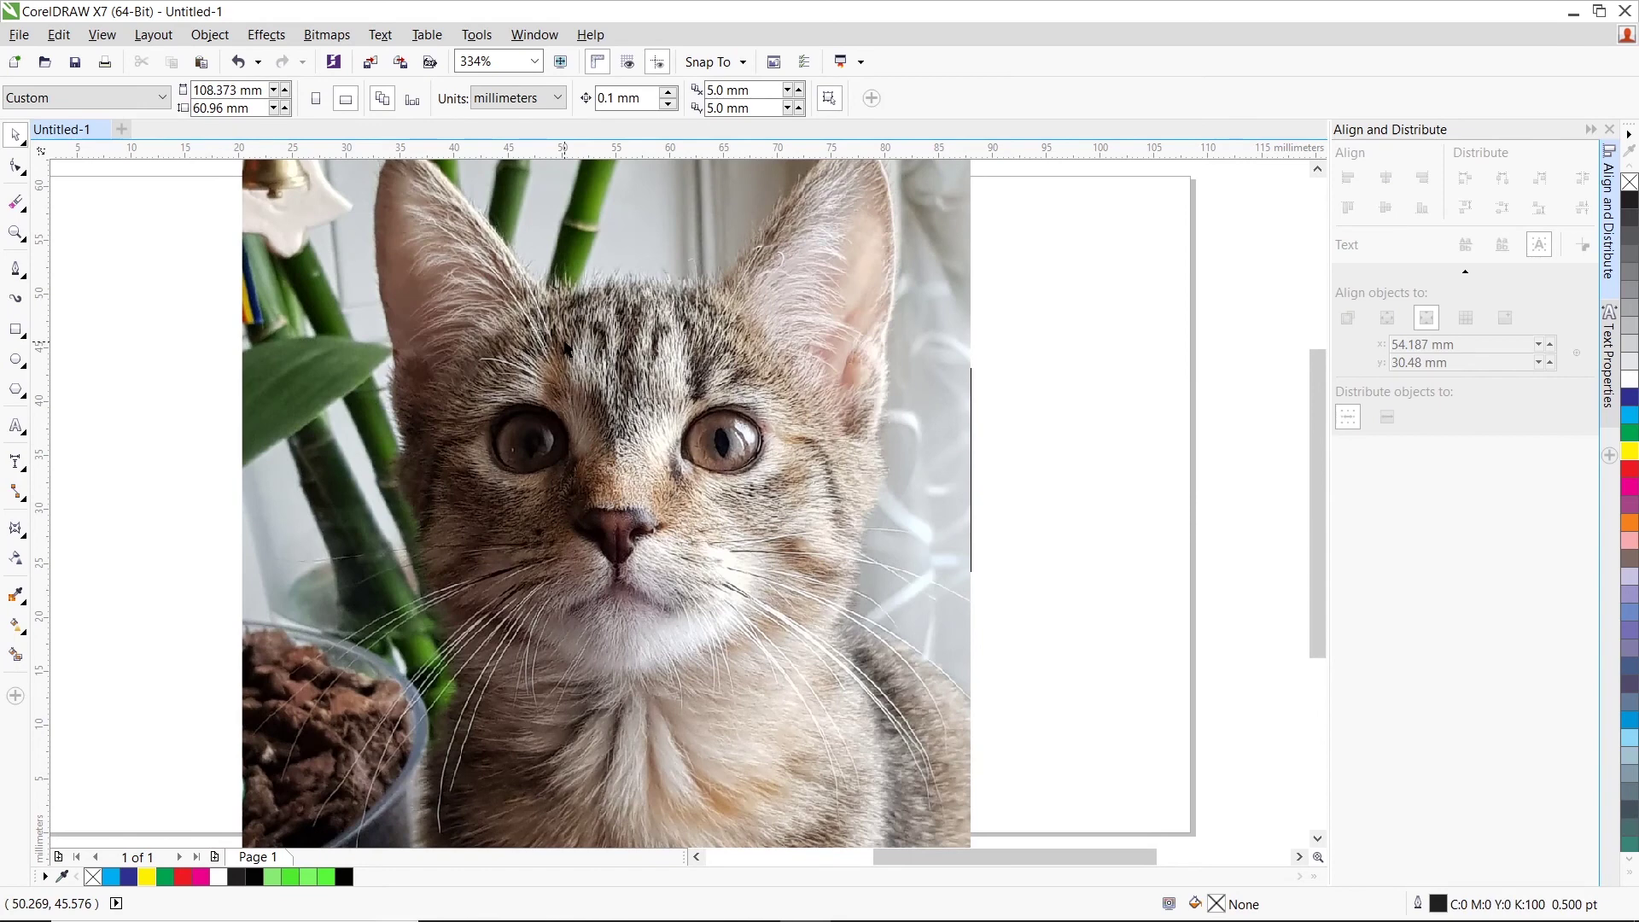
left_click(524, 348)
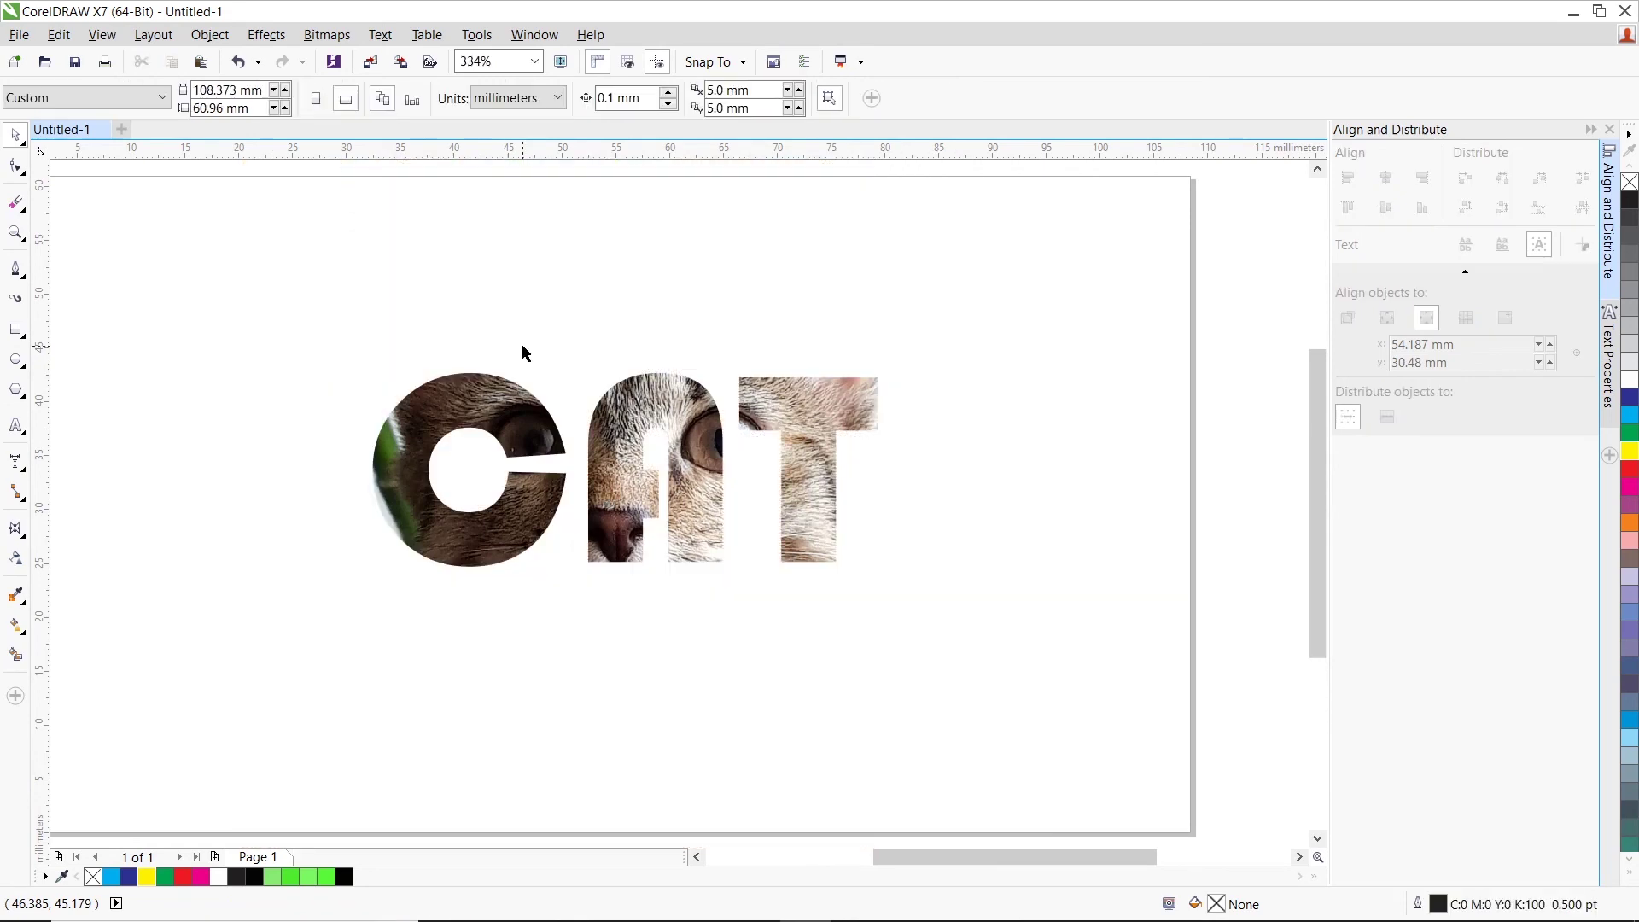
key("Delete")
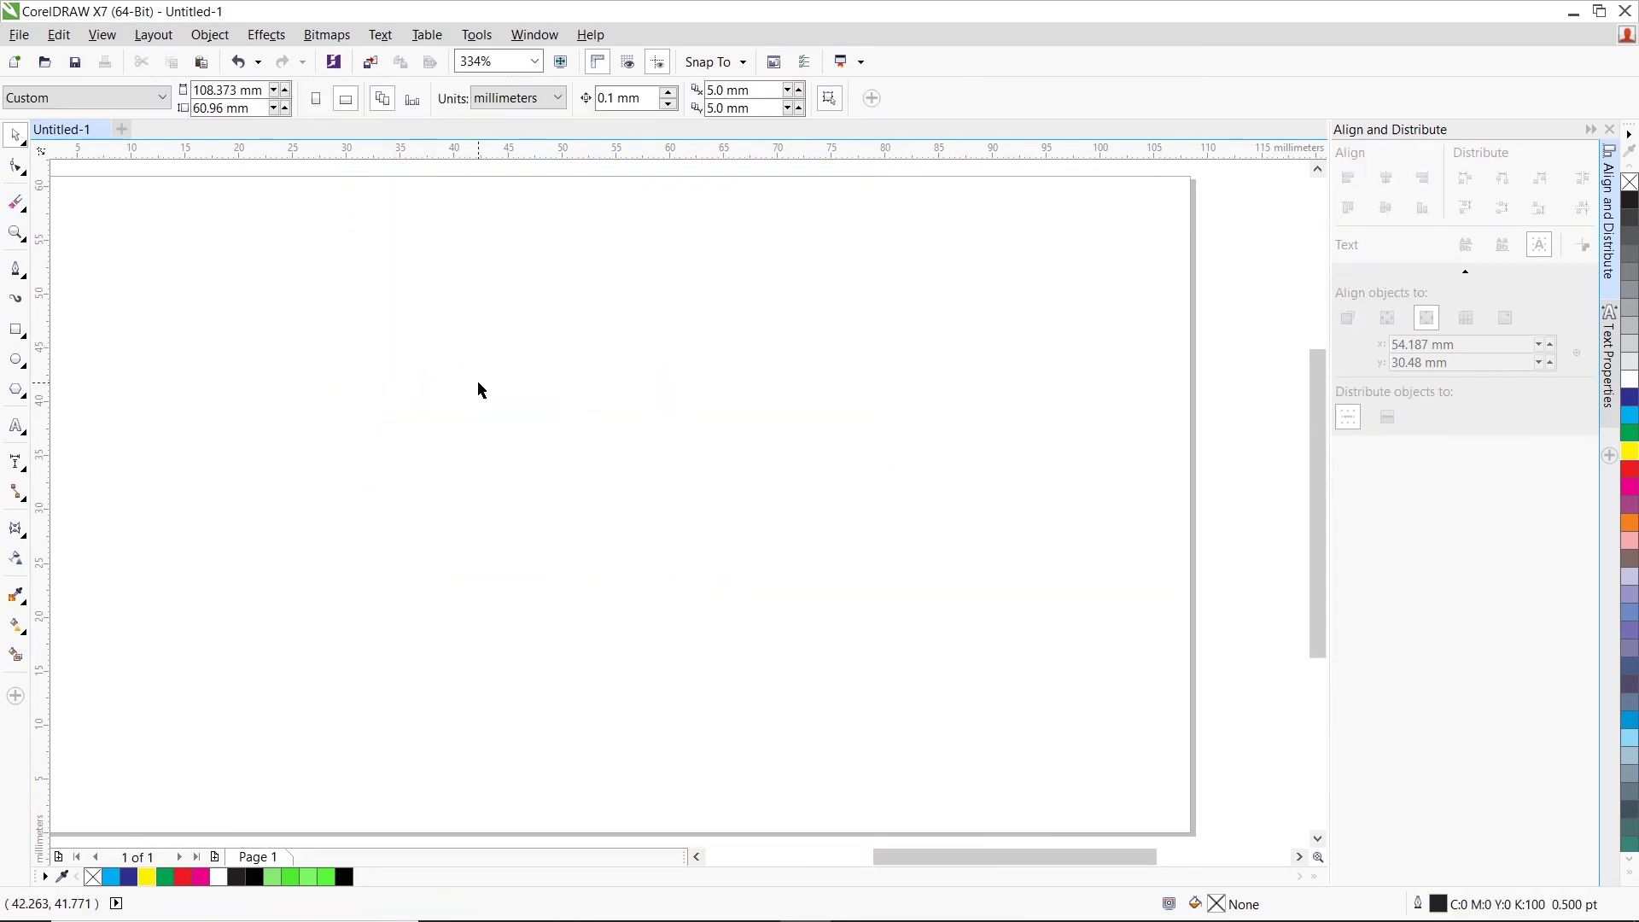